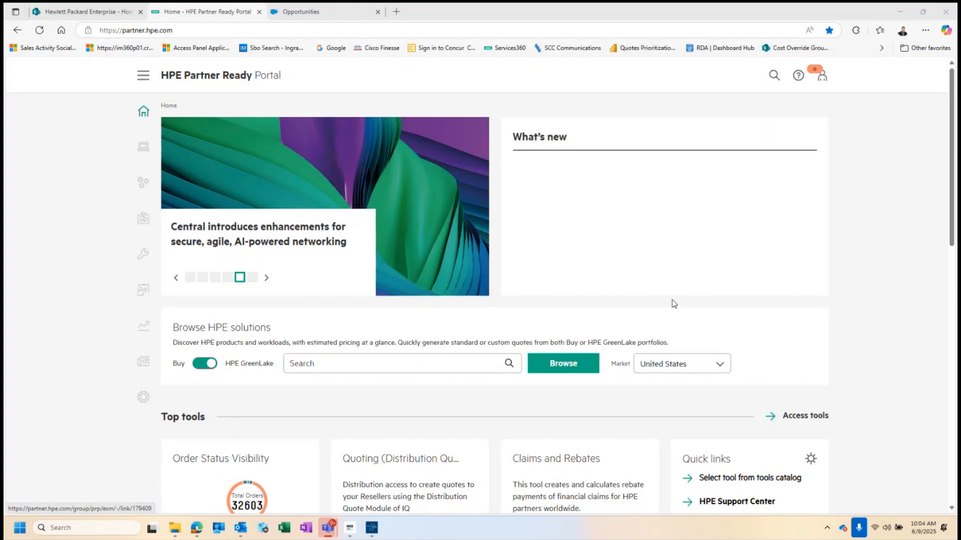
Scroll to Top tools and launch the Leads, Opportunities tool from the home page.
scroll(671, 277, down, 4)
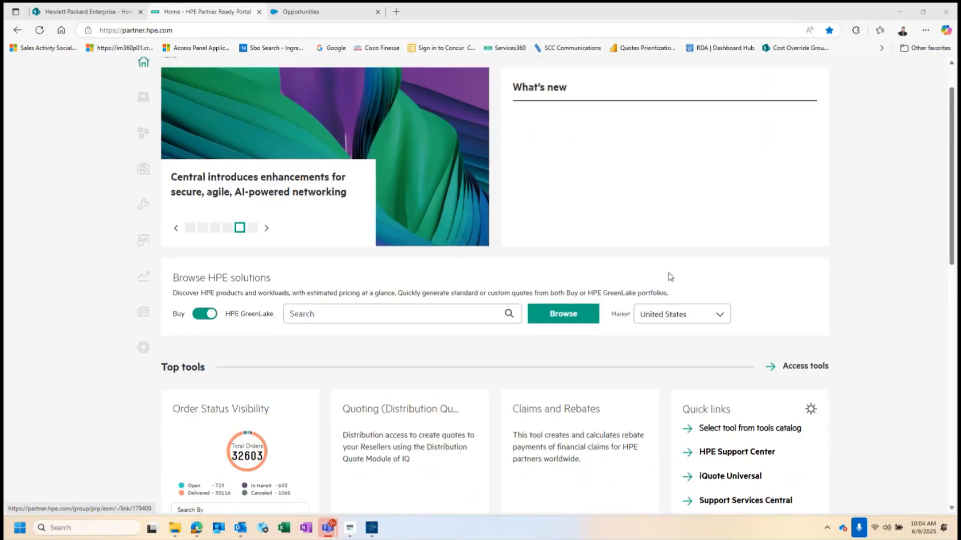
scroll(671, 277, down, 2)
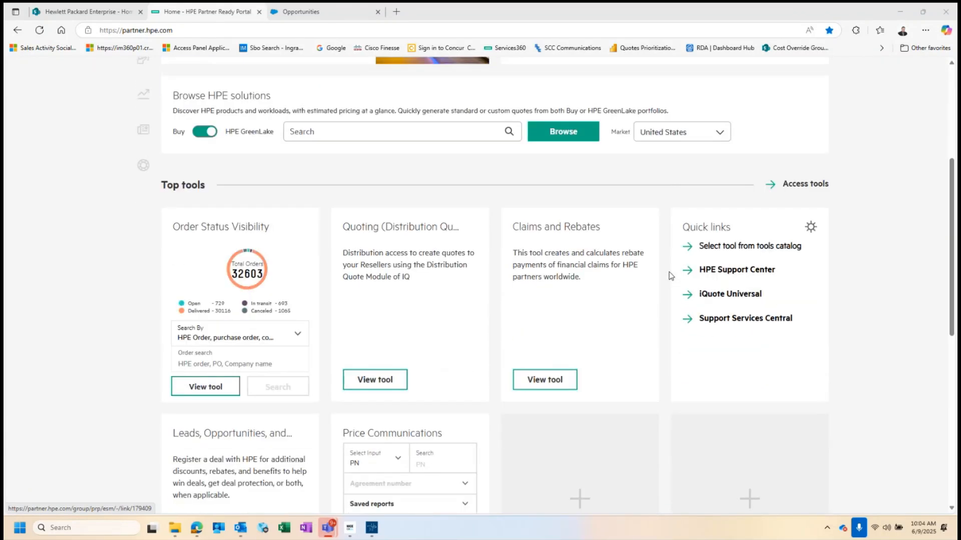
scroll(671, 275, down, 1)
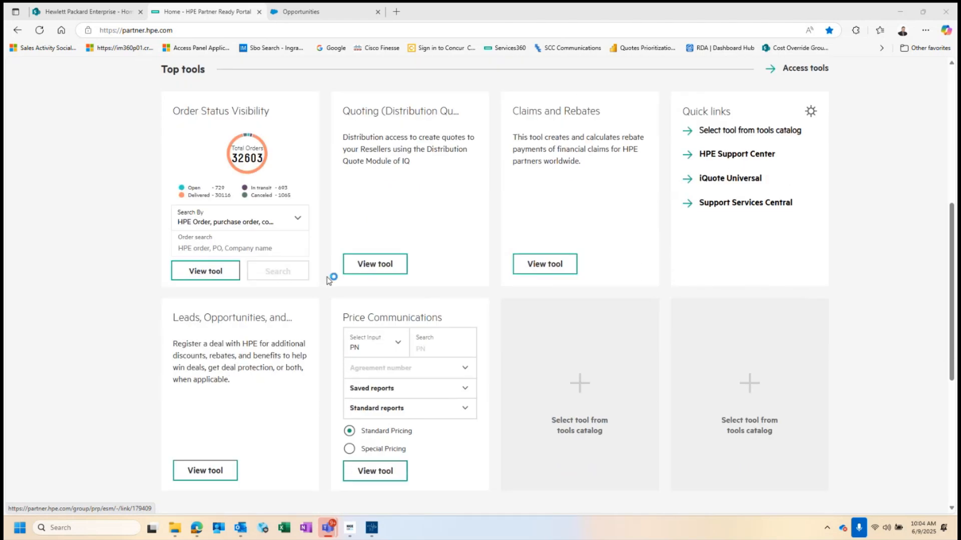
scroll(380, 265, down, 1)
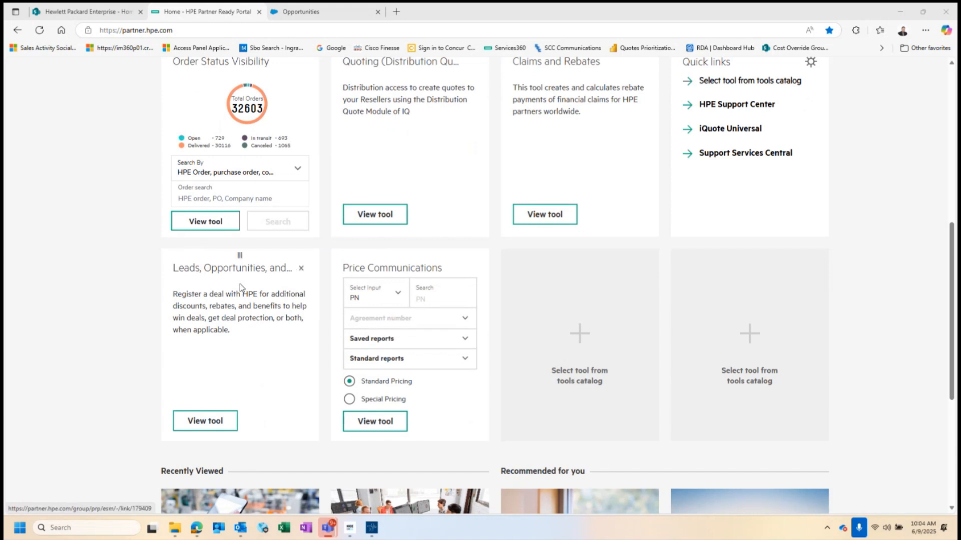
click(223, 426)
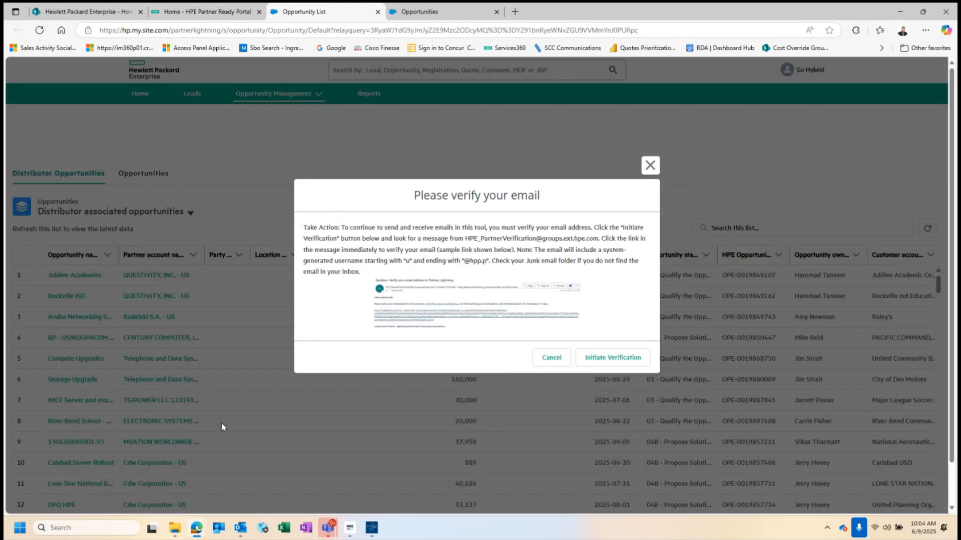
Dismiss the 'Please verify your email' prompt and switch to the Opportunities tab.
click(649, 165)
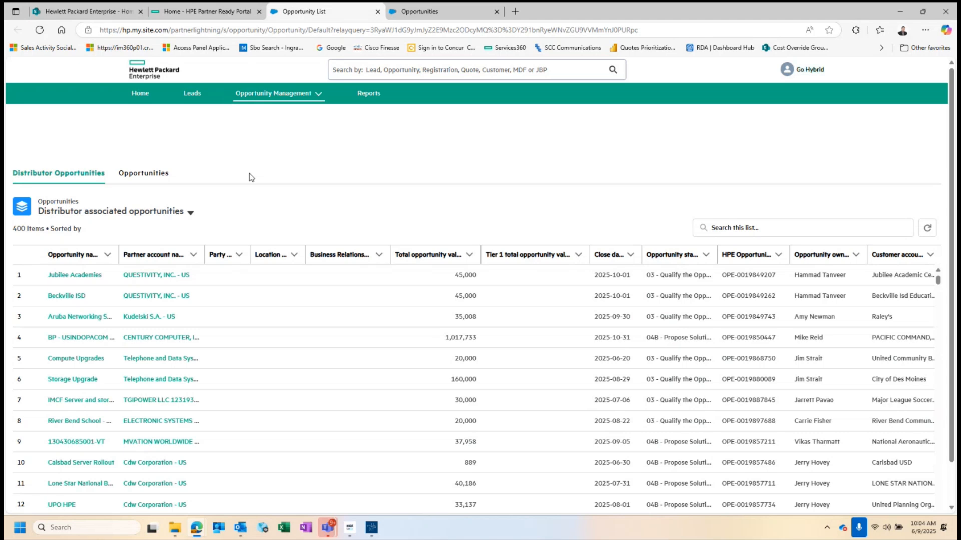
click(150, 178)
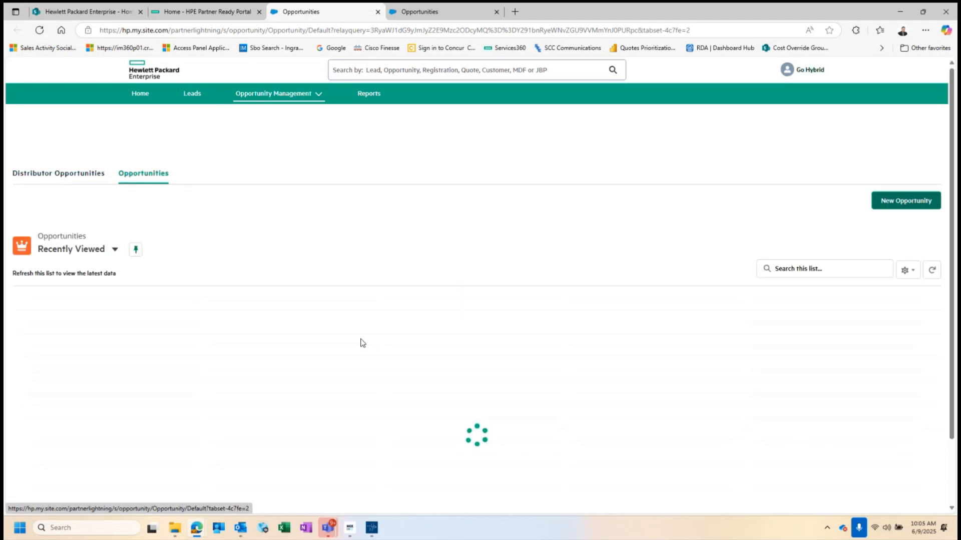
Start a New Opportunity to bring up its Select customer step.
click(896, 202)
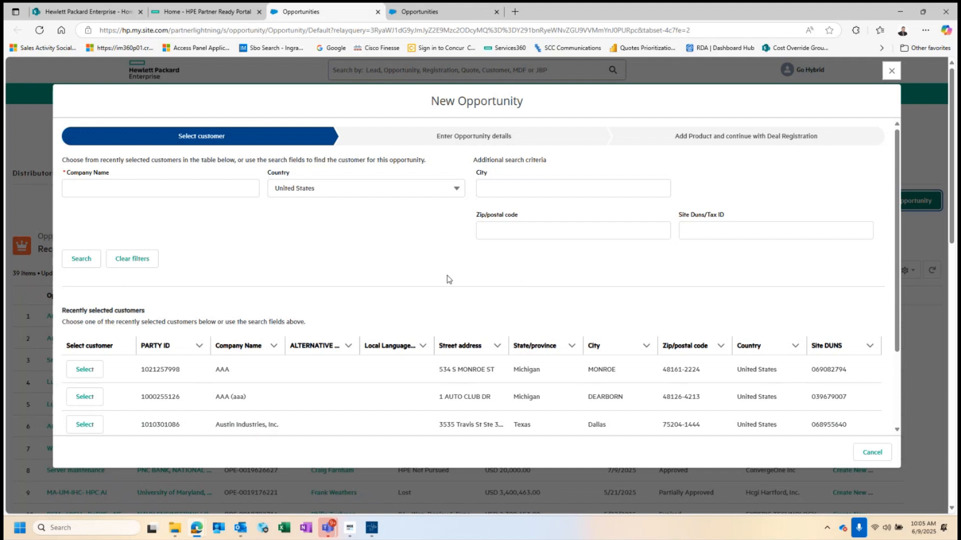
Search customers by company name 'AAA' and select the AAA result.
click(113, 192)
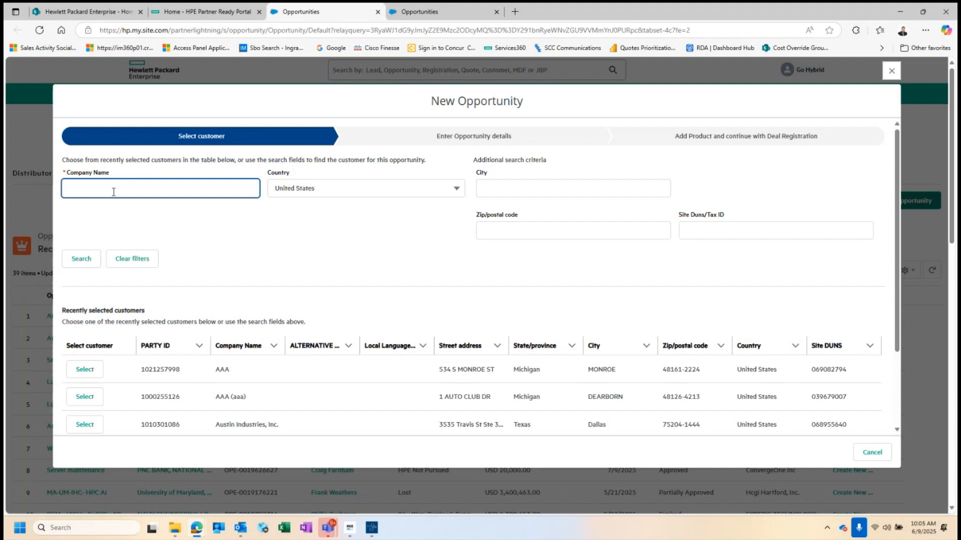
text(AAA)
click(80, 259)
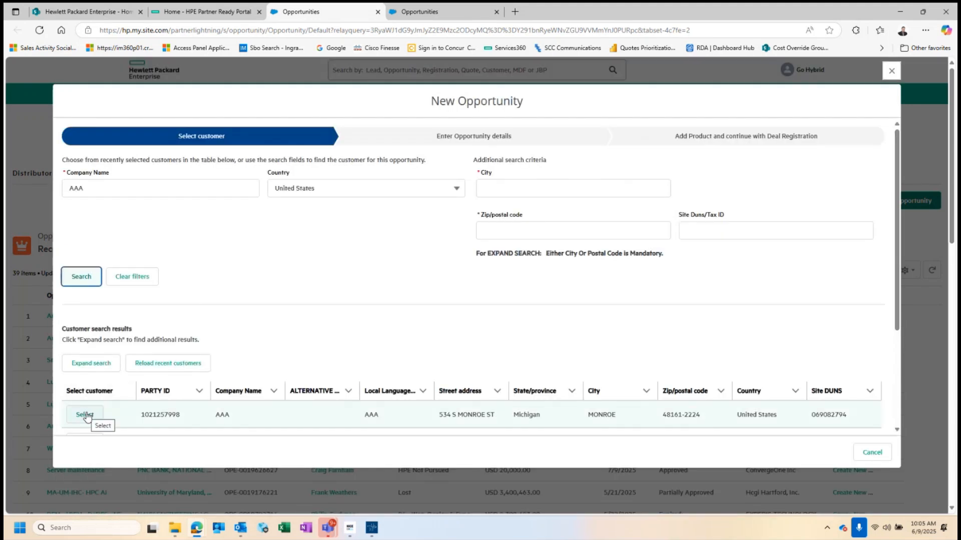
click(84, 415)
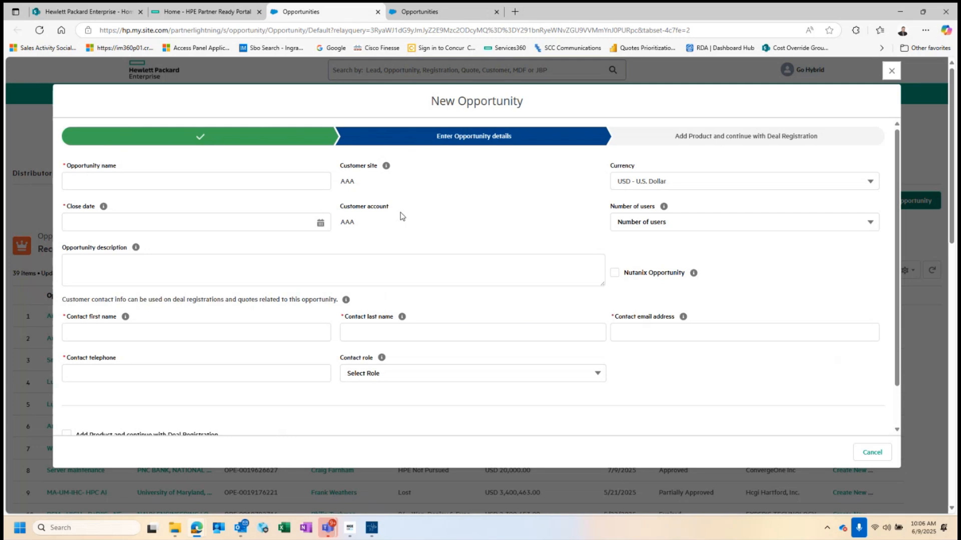
Name the opportunity 'Aruba Switching and APs' with a close date of Aug 31, 2025.
click(123, 183)
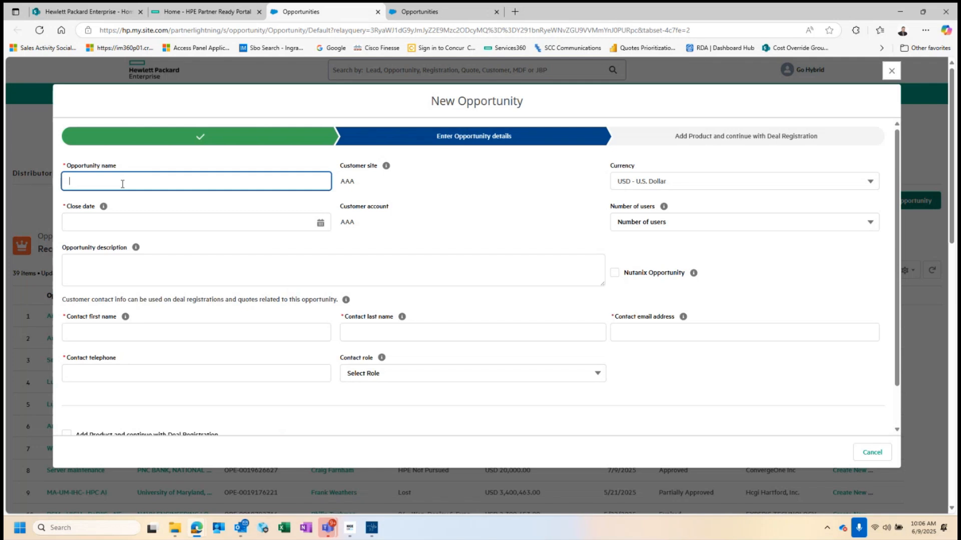
text(Aruba Switching and APs)
click(325, 227)
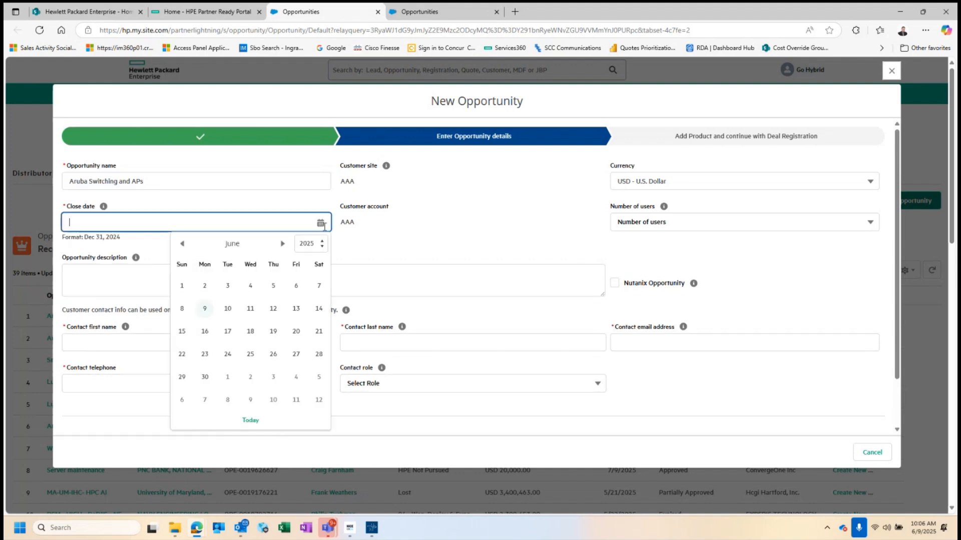
click(282, 245)
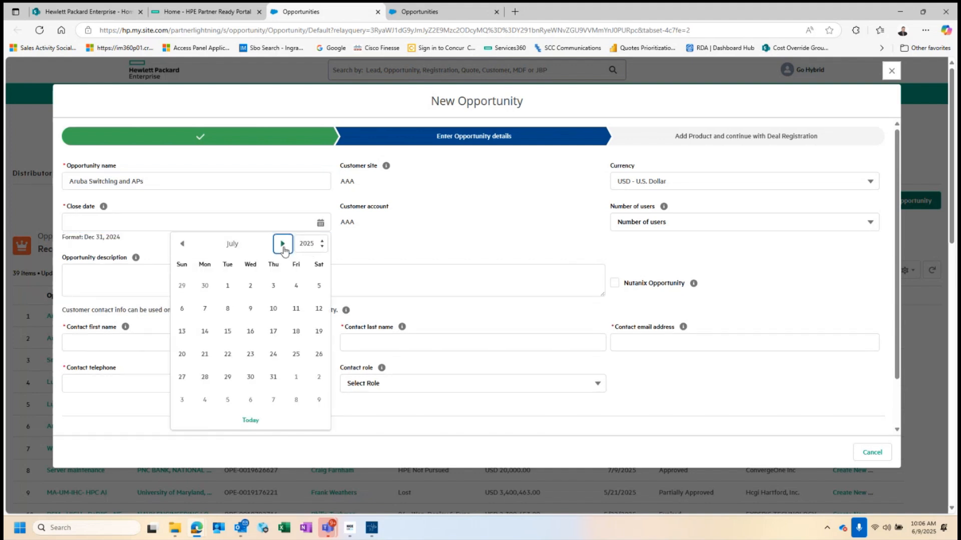
click(283, 244)
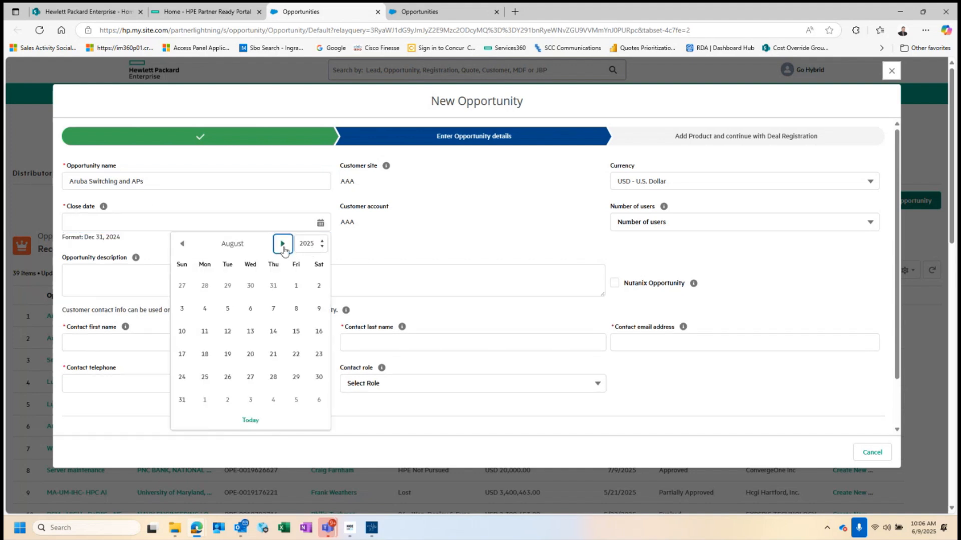
click(182, 399)
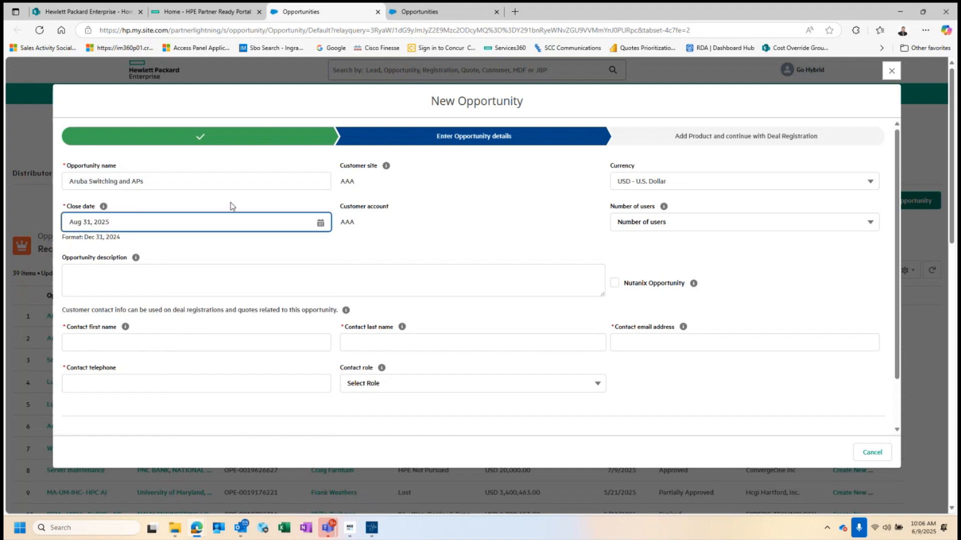
scroll(230, 206, down, 1)
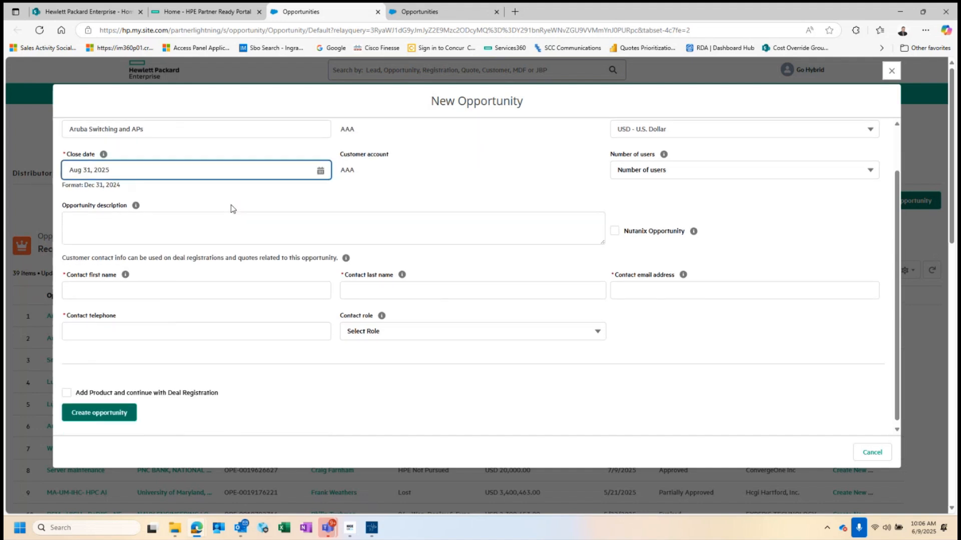
click(117, 291)
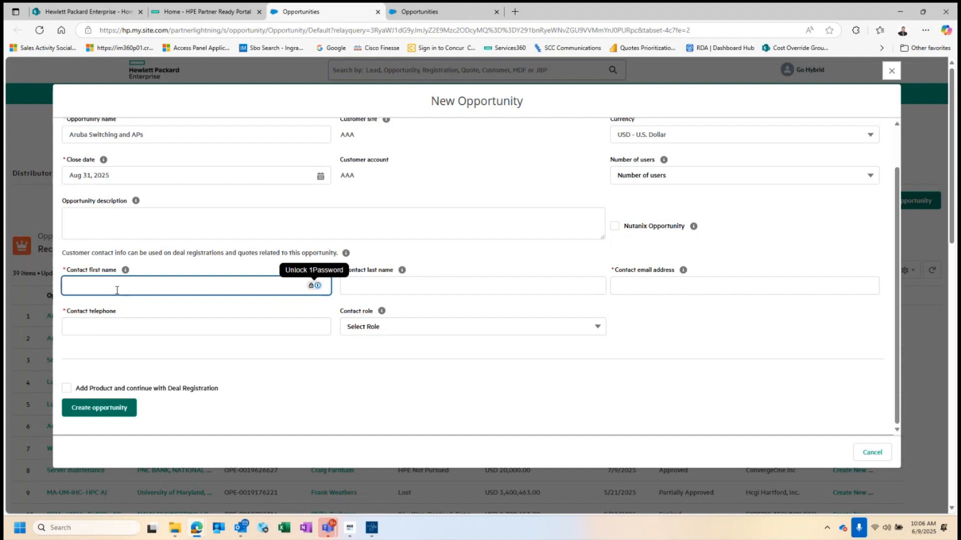
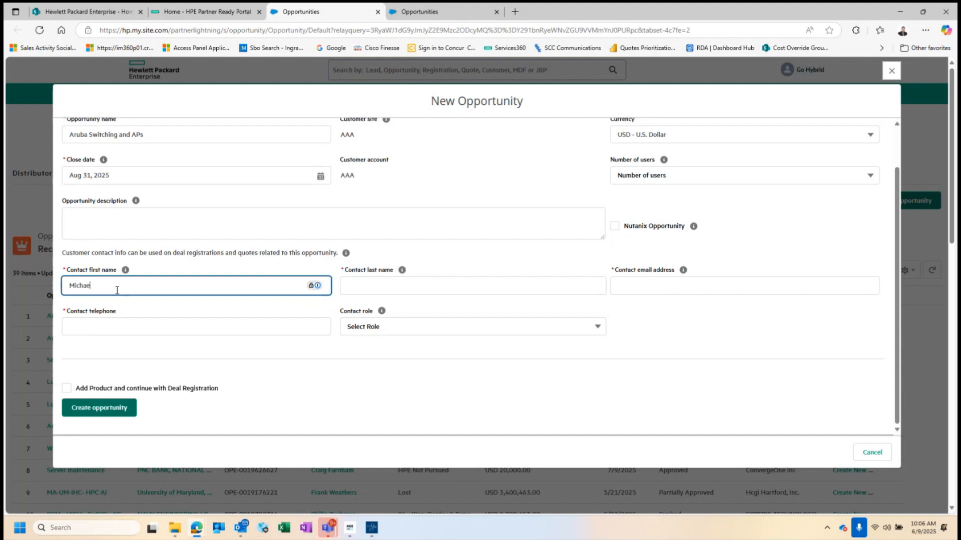
Enter the contact's first name, last name, e-mail address and telephone number.
click(356, 287)
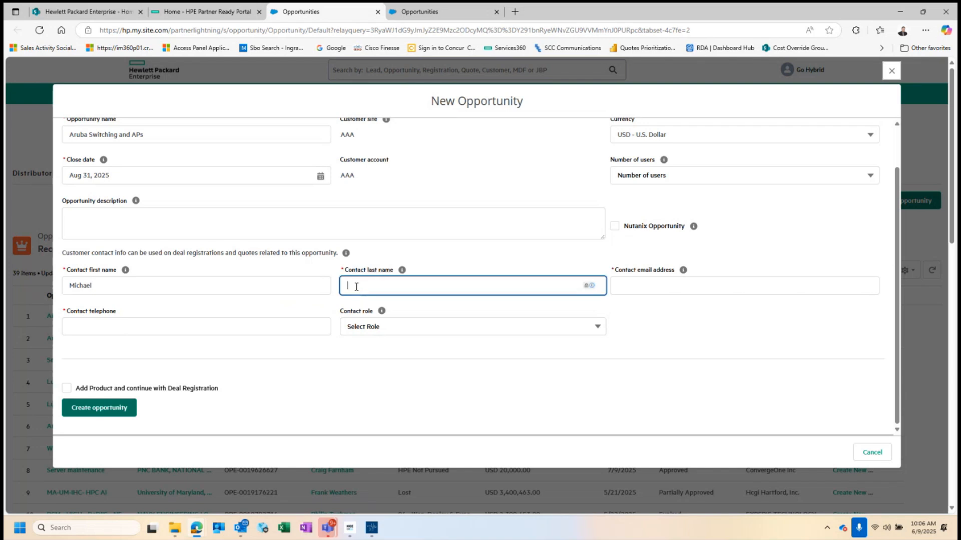
click(625, 286)
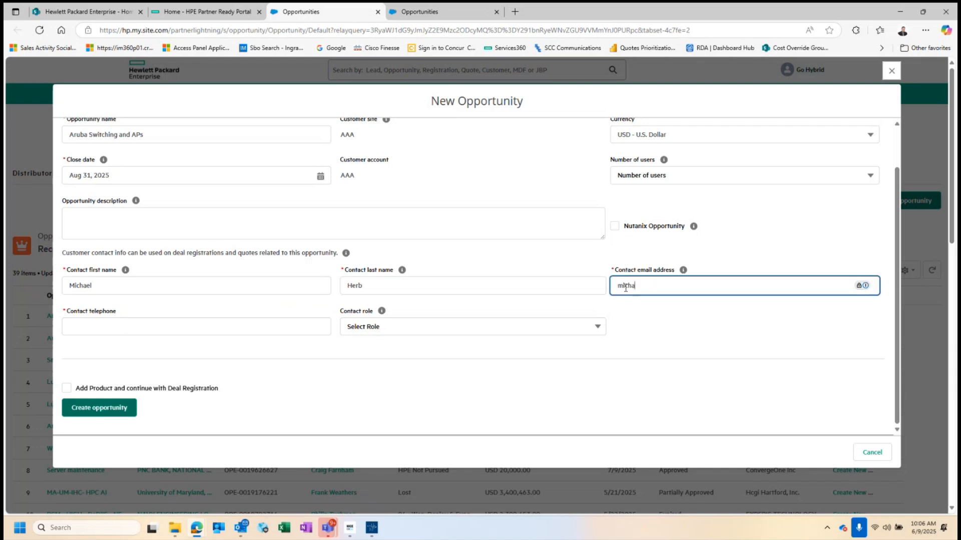
click(95, 321)
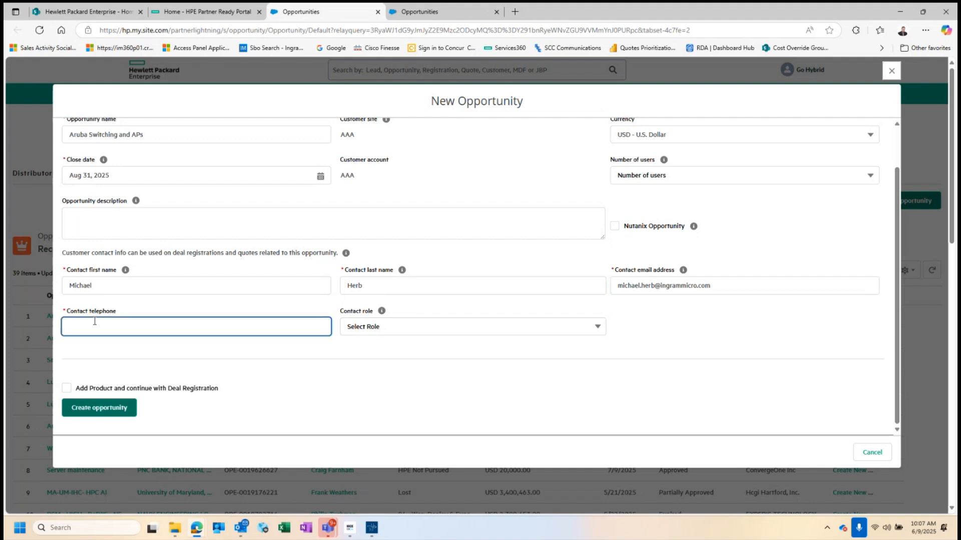
Set the contact role to Sales, opt to add products for deal registration, and continue.
click(467, 332)
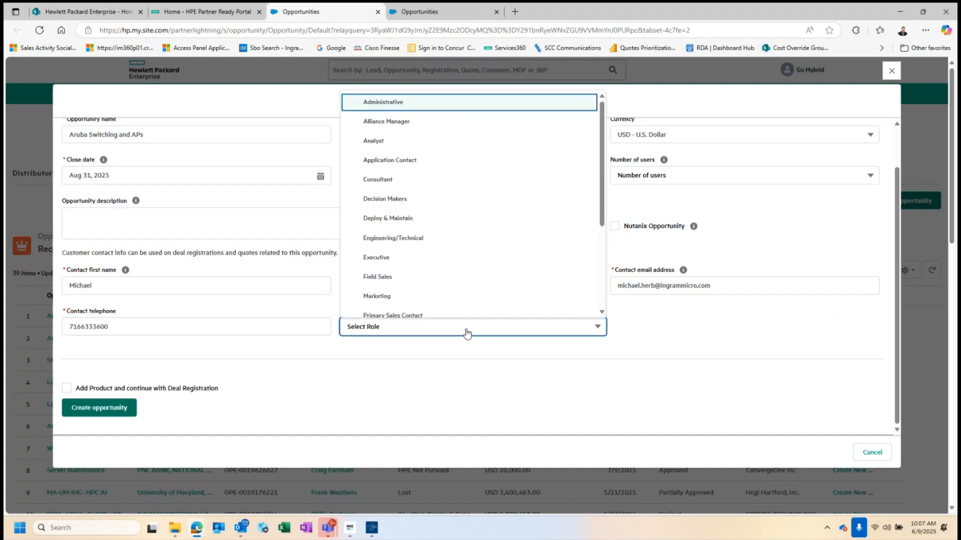
scroll(392, 231, down, 2)
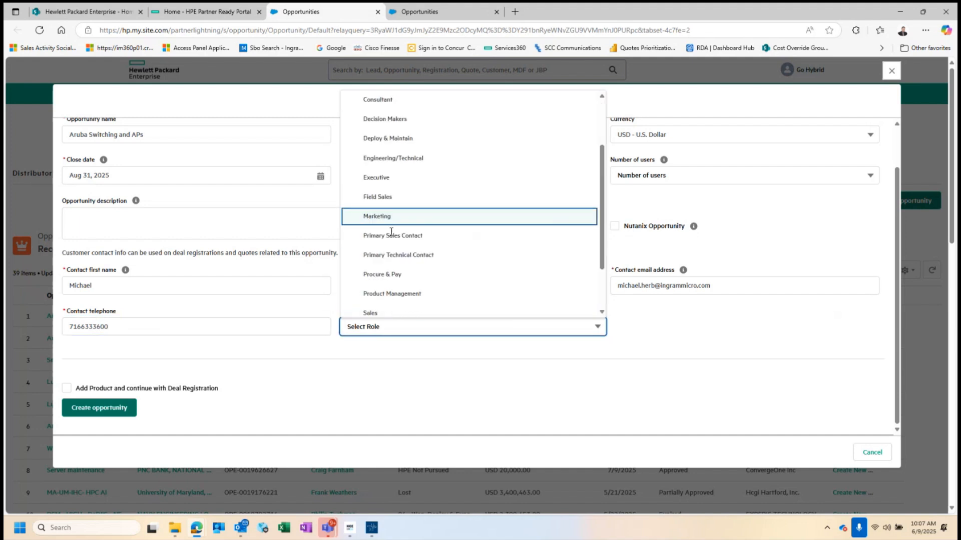
scroll(391, 232, down, 1)
click(376, 294)
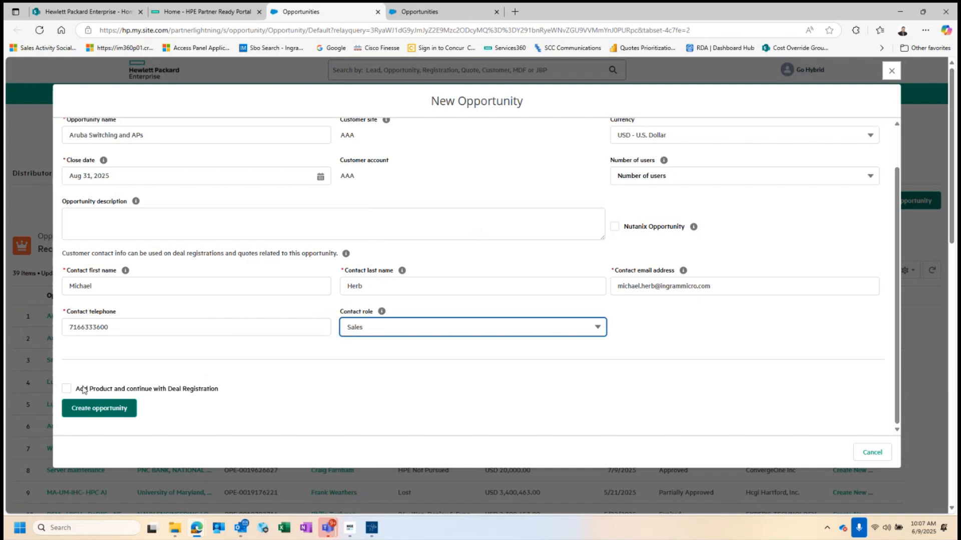
click(67, 389)
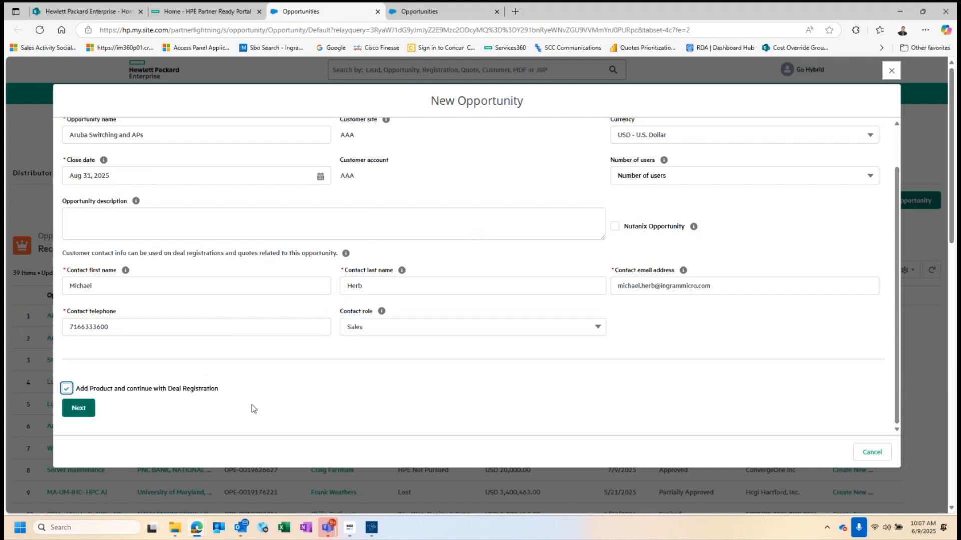
click(78, 412)
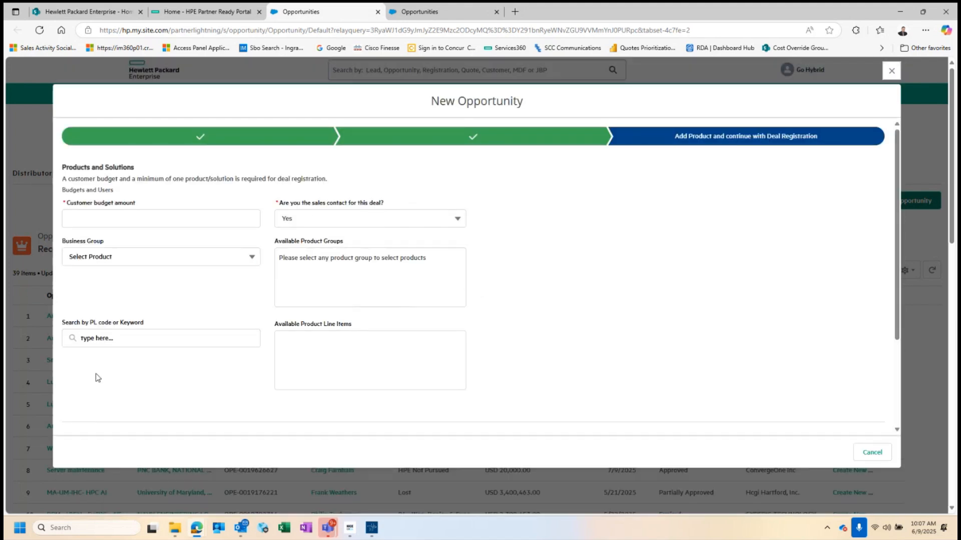
Enter a customer budget of 100000 and answer Yes to being the sales contact.
click(105, 220)
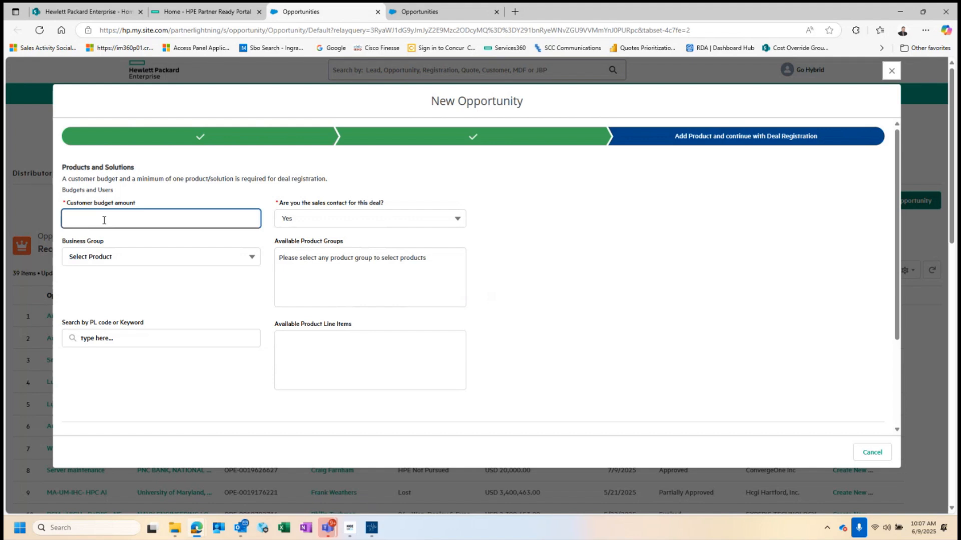
text(100000)
click(458, 220)
click(397, 258)
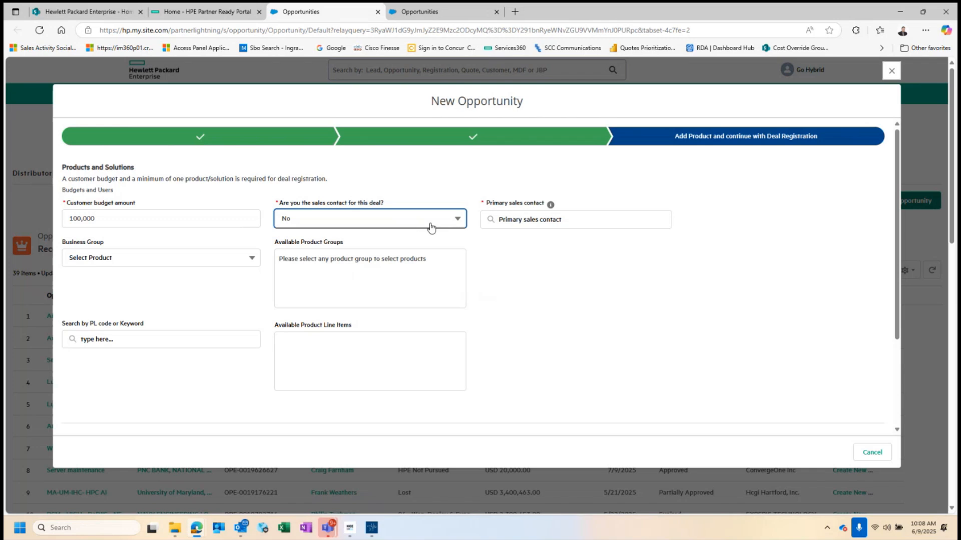
click(456, 221)
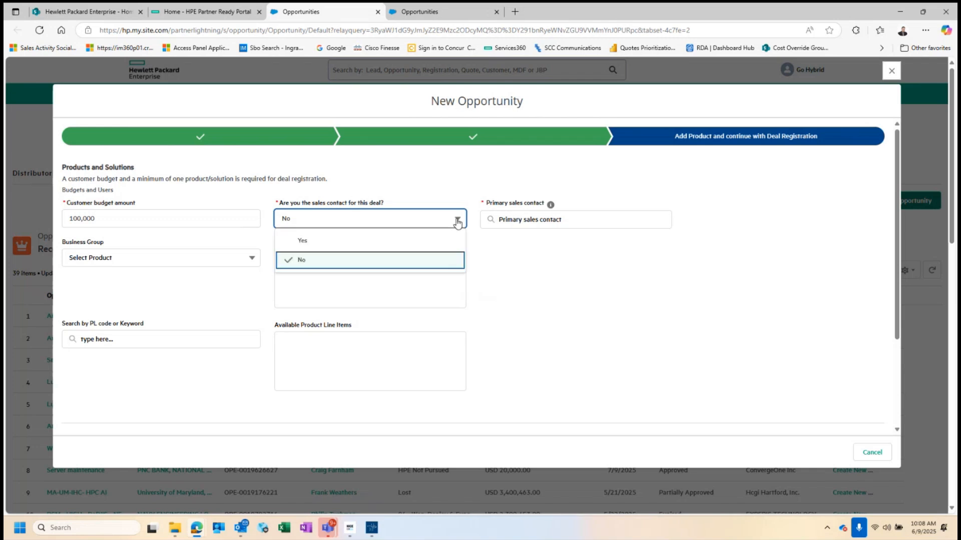
click(325, 241)
Choose HPE Aruba Networking as the business group.
scroll(236, 294, down, 1)
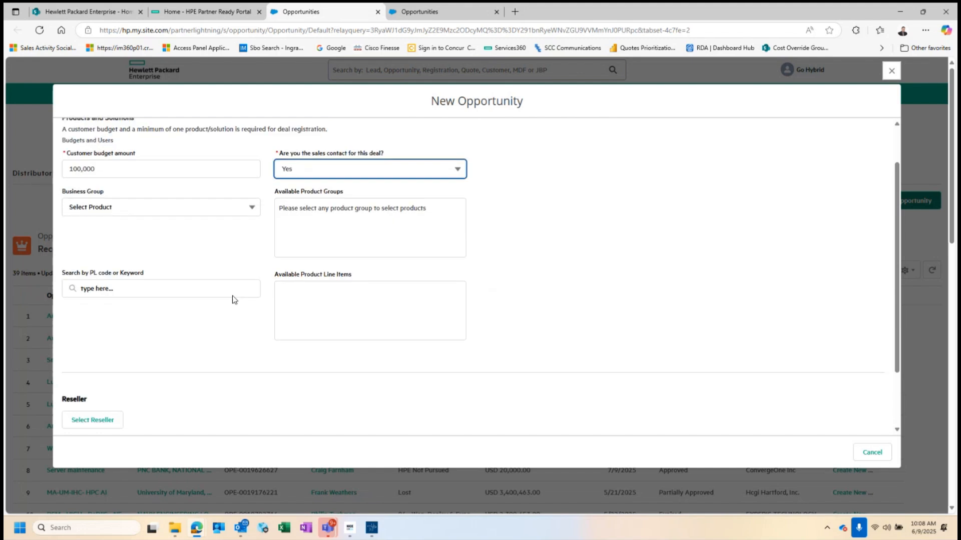
scroll(244, 253, up, 1)
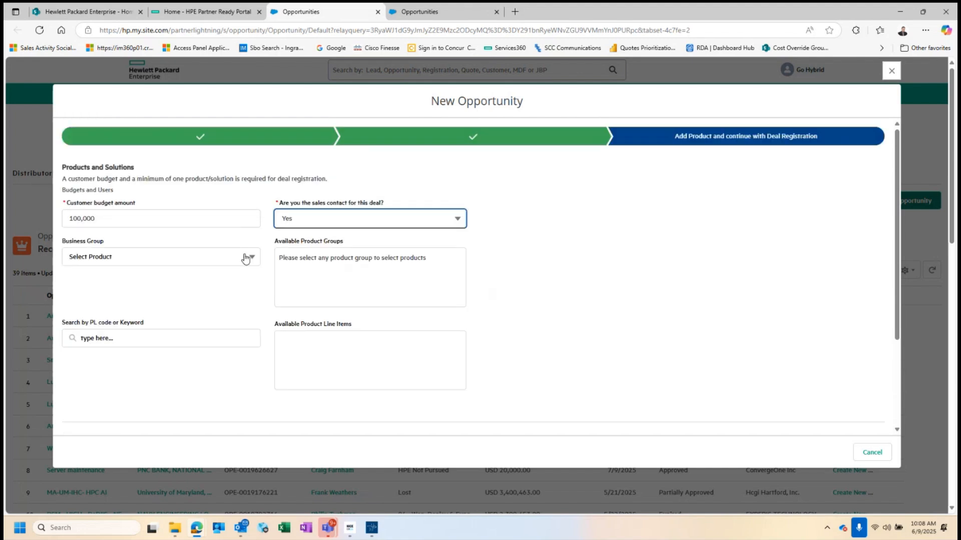
click(252, 258)
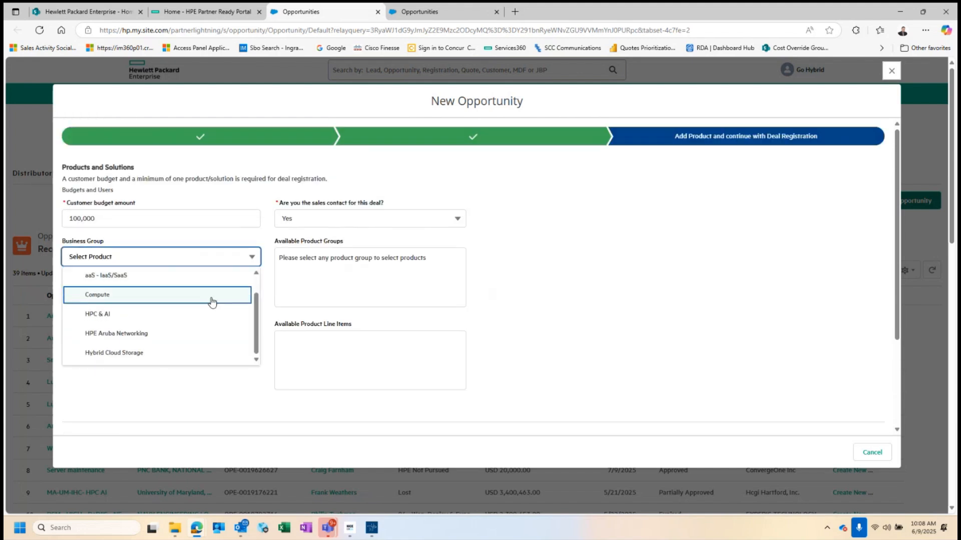
click(150, 335)
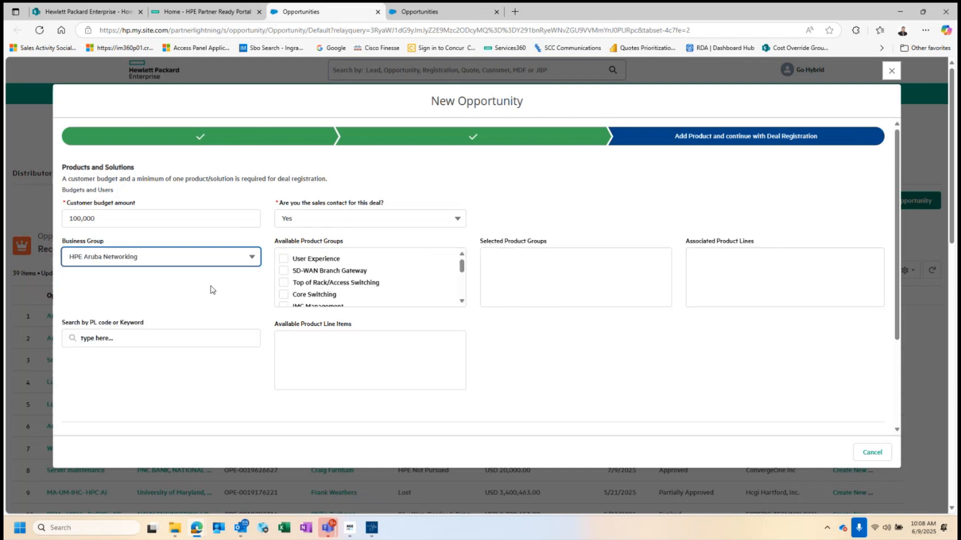
Add Campus Switching and WLAN - Access Points & Controllers to the selected product groups.
scroll(340, 266, down, 4)
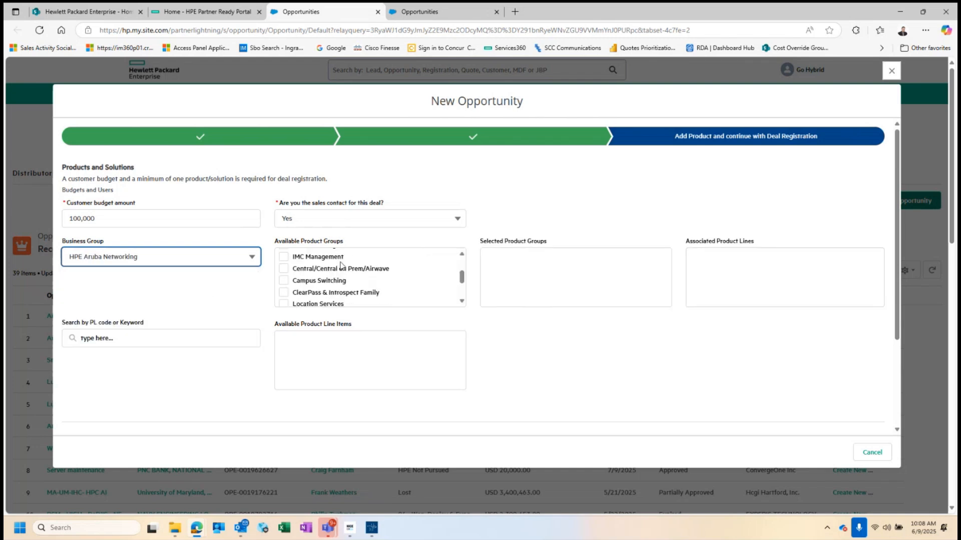
scroll(338, 268, up, 4)
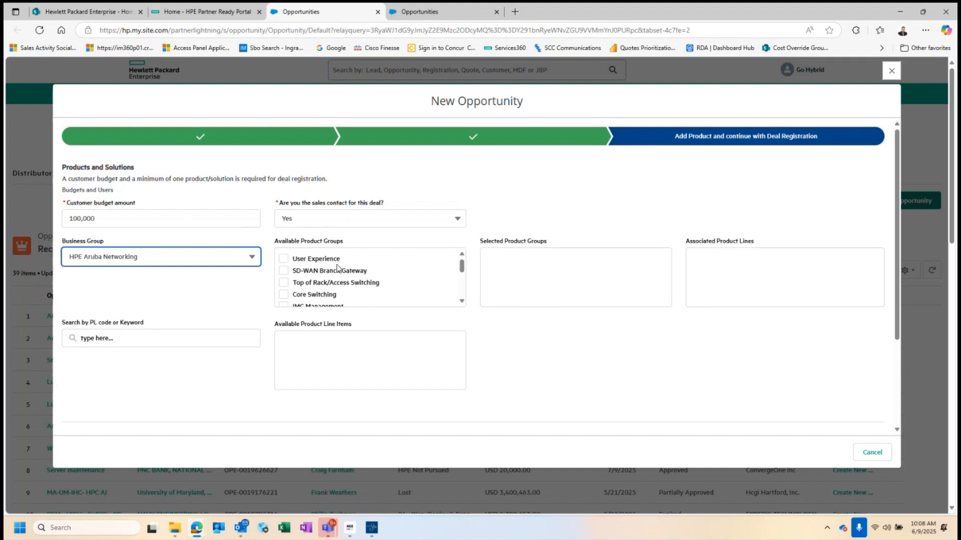
scroll(338, 268, down, 2)
scroll(338, 269, up, 2)
scroll(337, 268, down, 2)
click(284, 281)
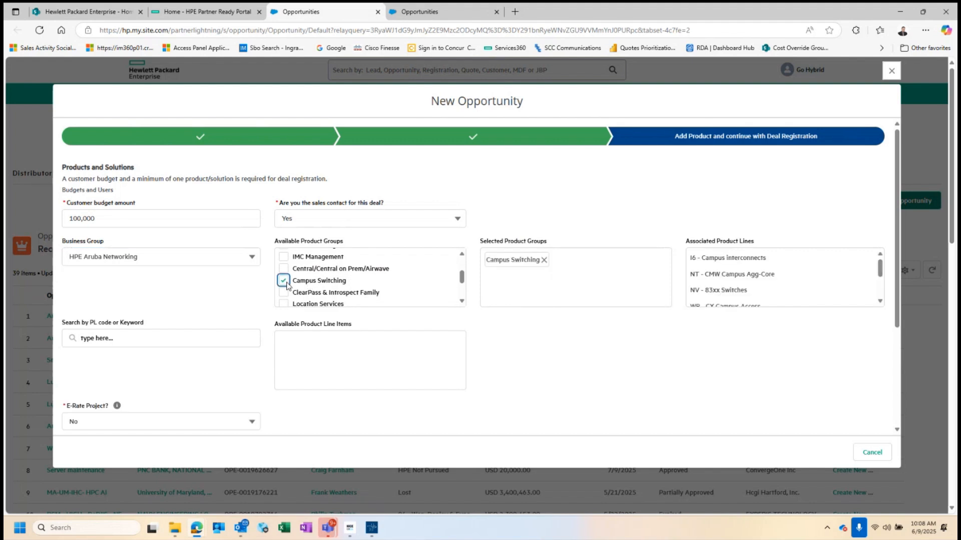
scroll(360, 271, down, 2)
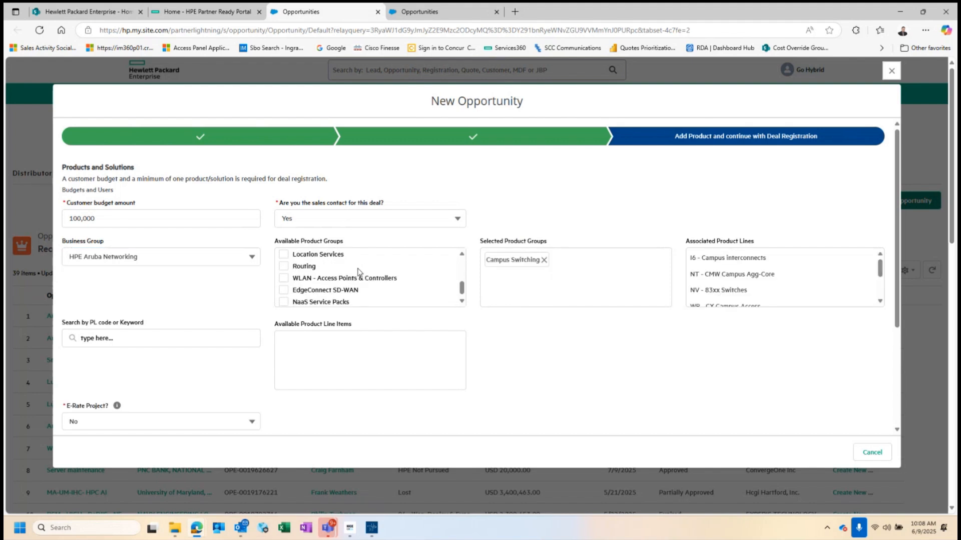
scroll(357, 272, down, 1)
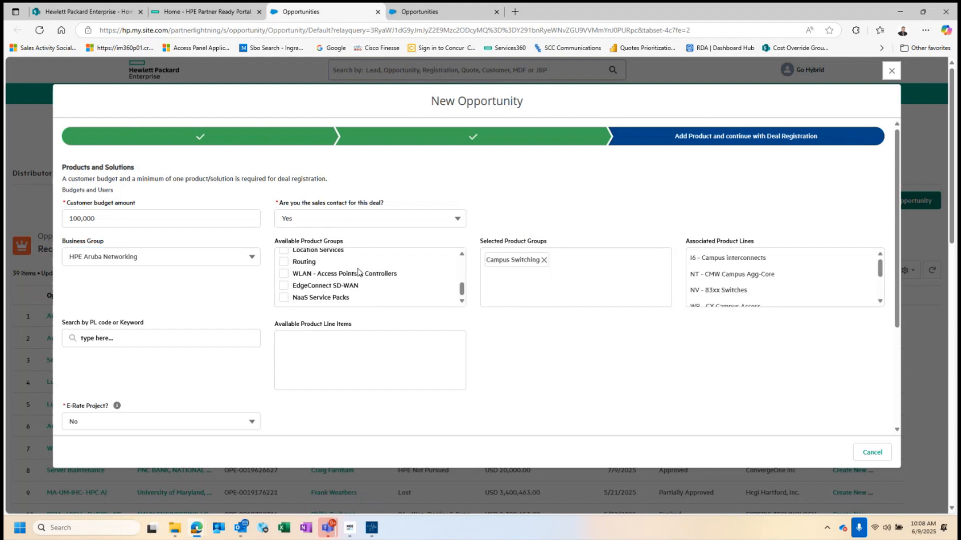
click(284, 276)
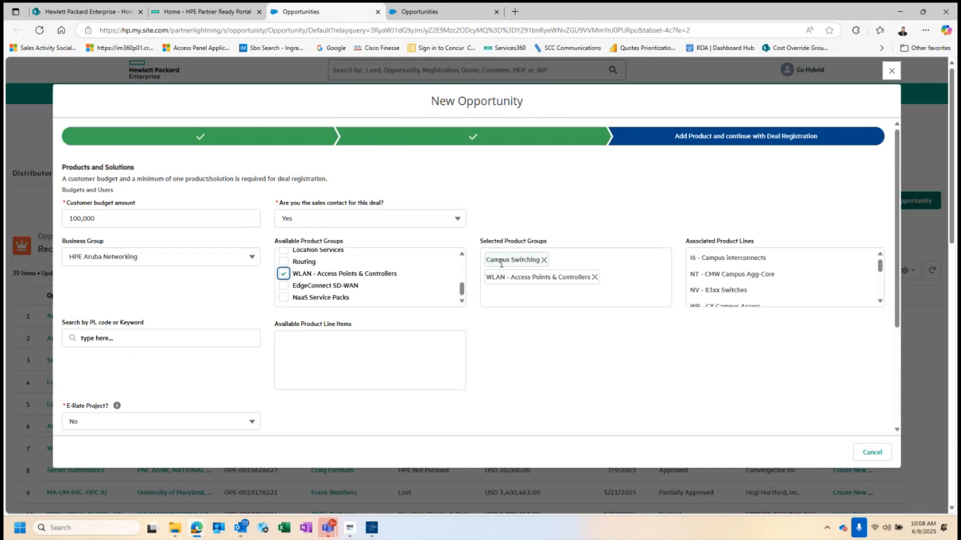
Add Core Switching to the selected product groups.
scroll(826, 282, down, 3)
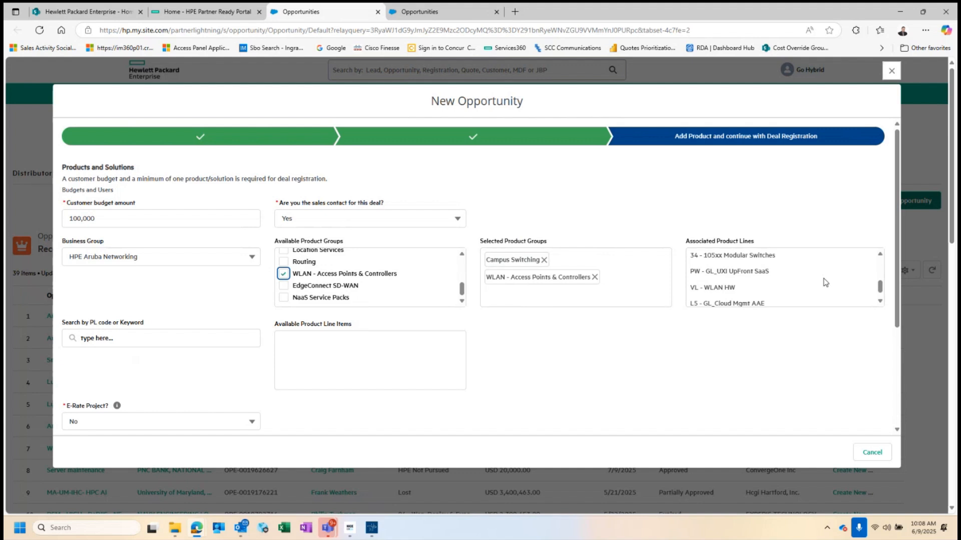
scroll(826, 282, up, 3)
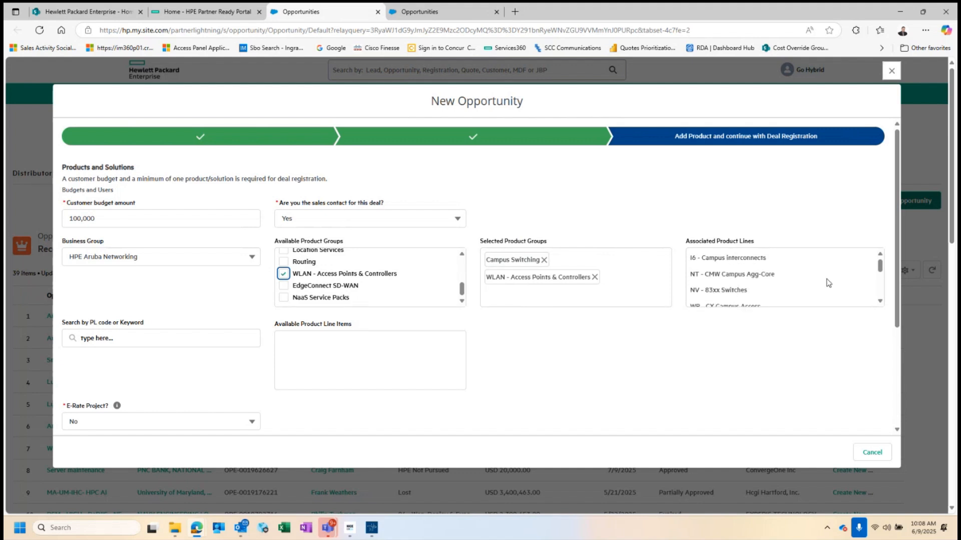
scroll(829, 283, down, 5)
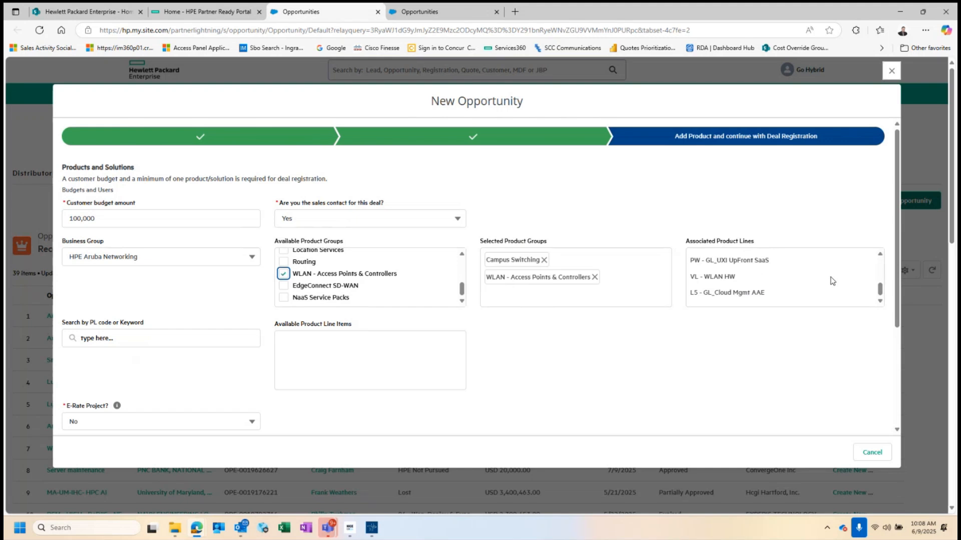
scroll(253, 286, down, 1)
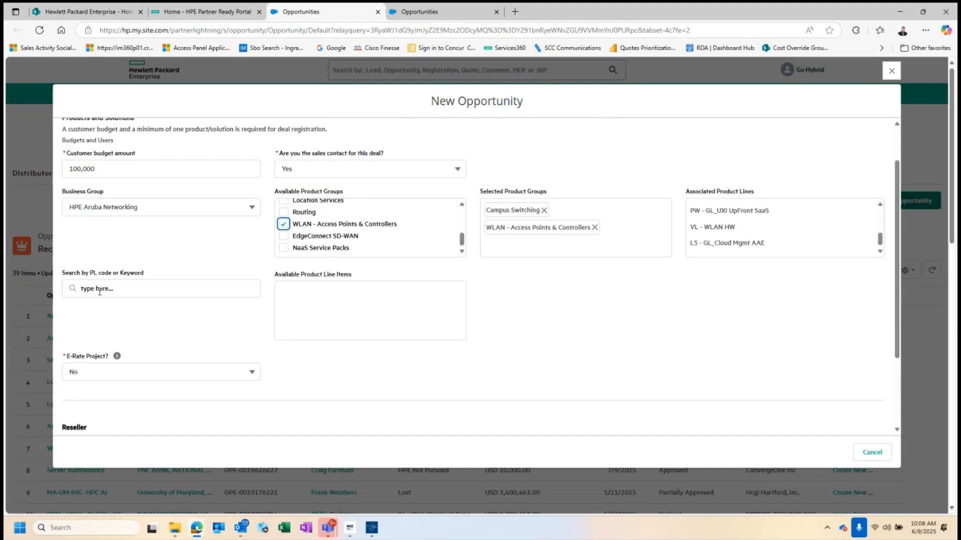
scroll(401, 233, up, 5)
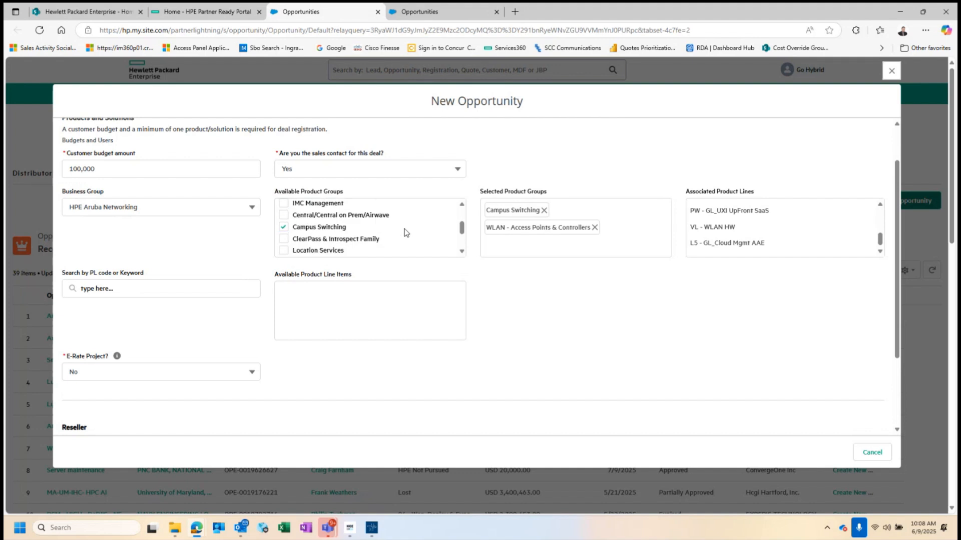
scroll(407, 232, down, 5)
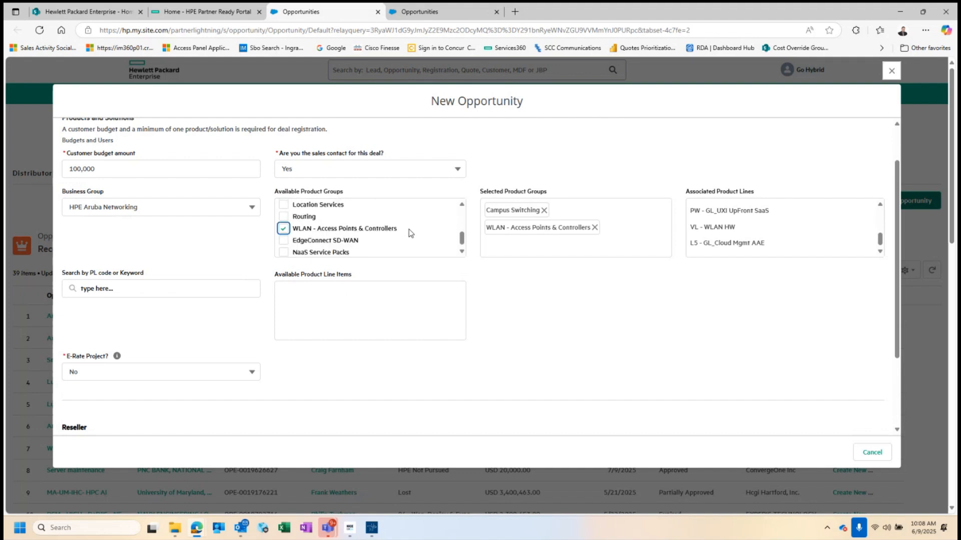
scroll(410, 233, up, 5)
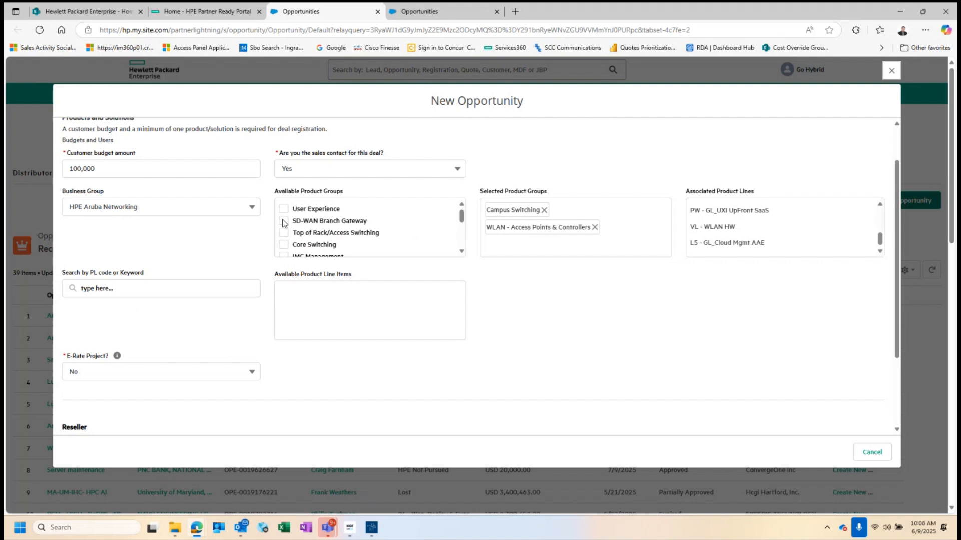
scroll(407, 226, down, 2)
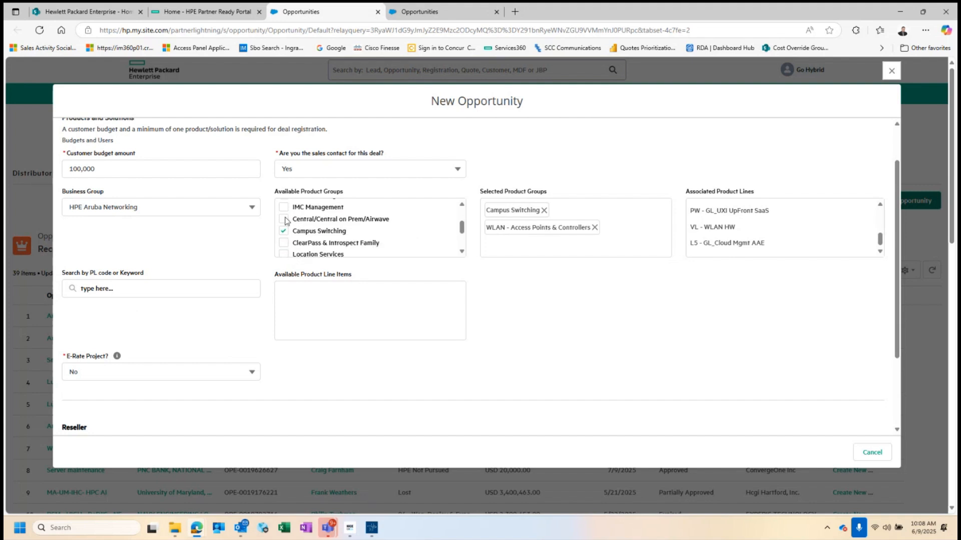
scroll(370, 225, up, 2)
scroll(371, 223, down, 2)
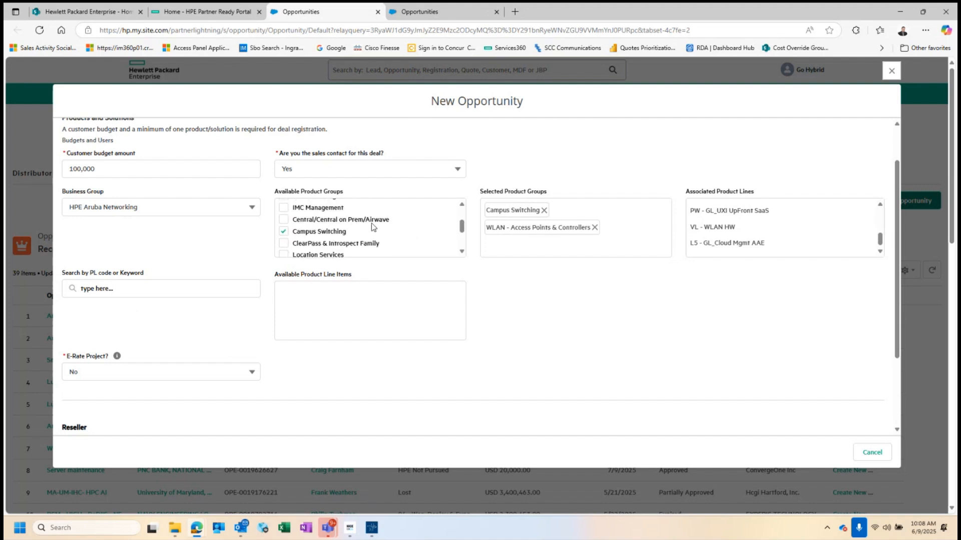
scroll(372, 223, up, 2)
click(284, 245)
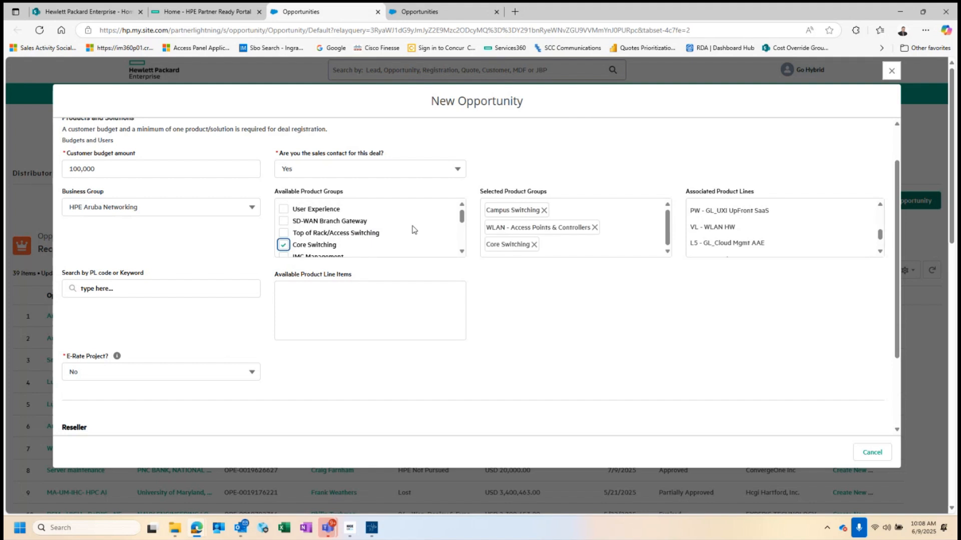
scroll(402, 227, down, 2)
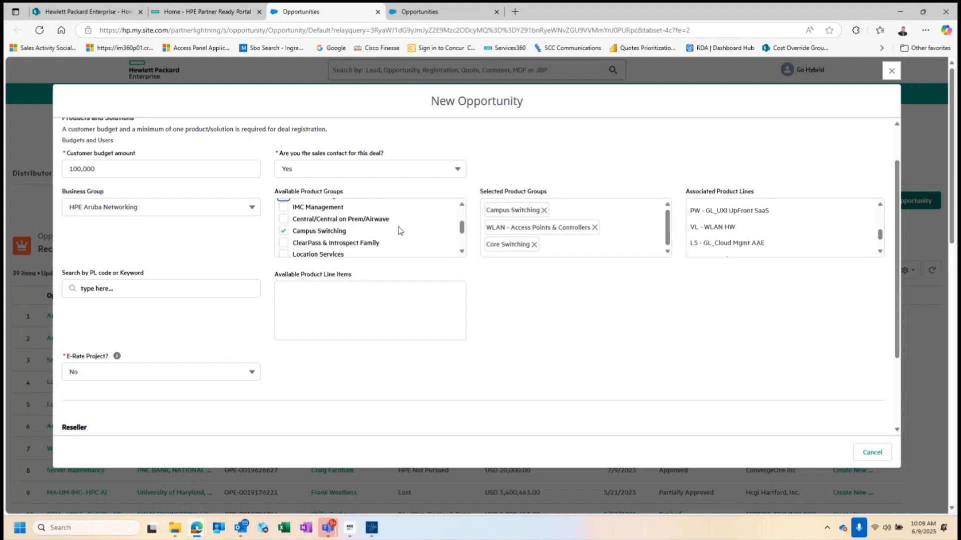
scroll(204, 249, down, 2)
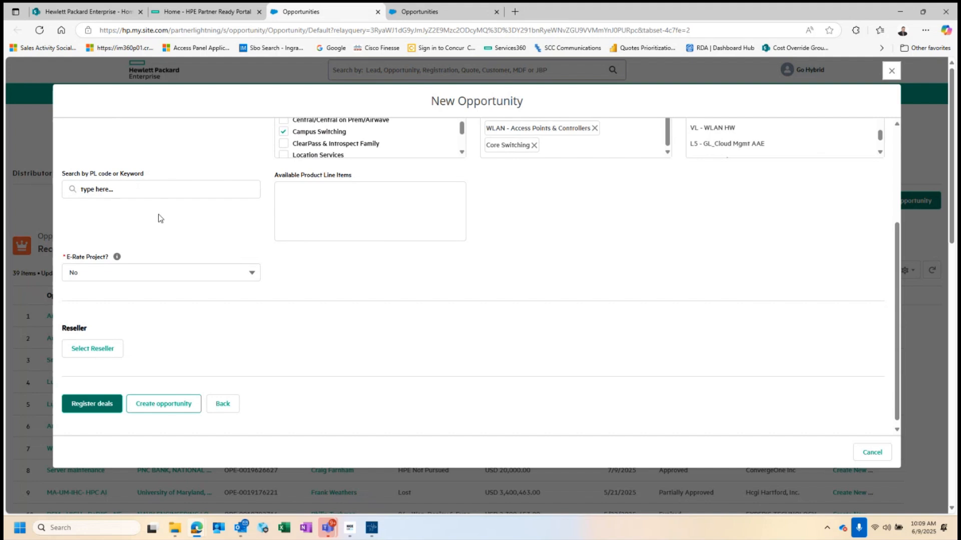
scroll(158, 219, down, 1)
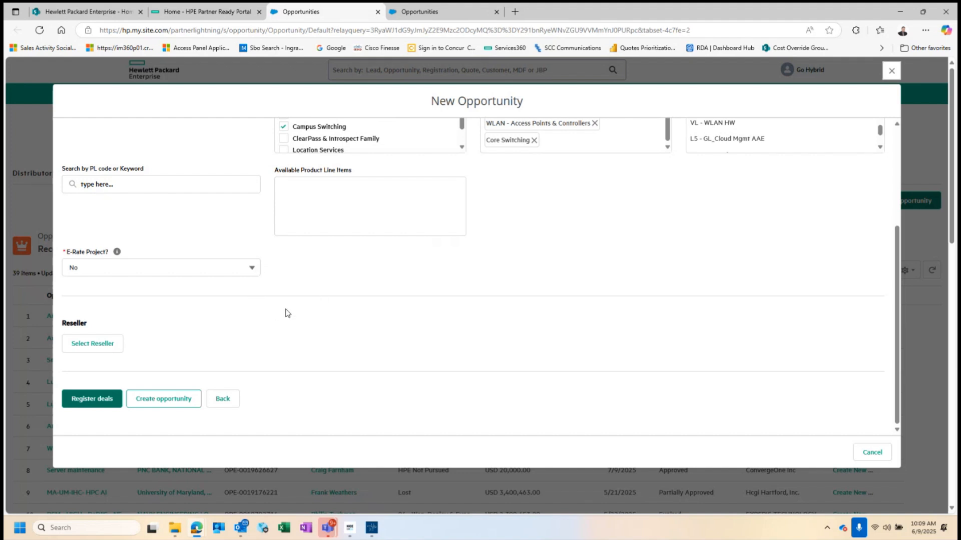
click(252, 270)
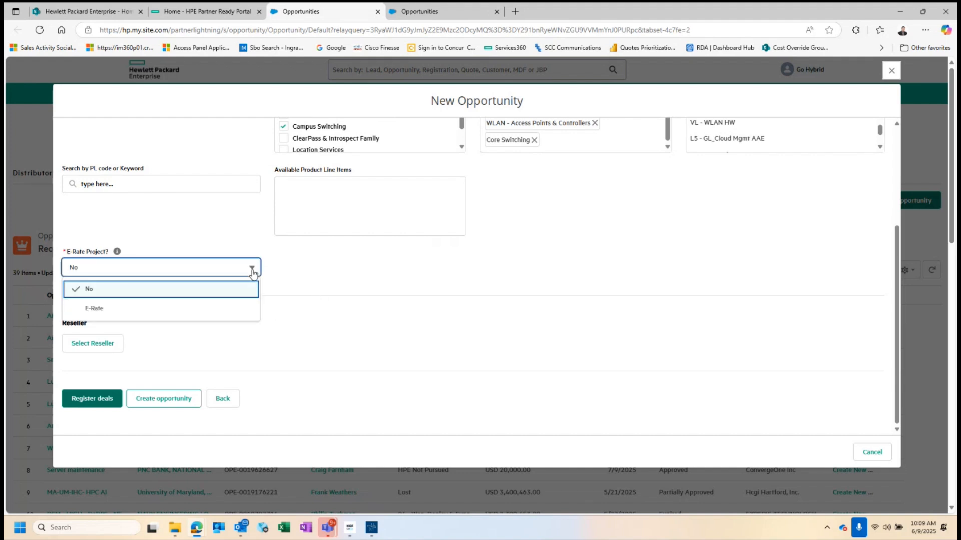
click(252, 271)
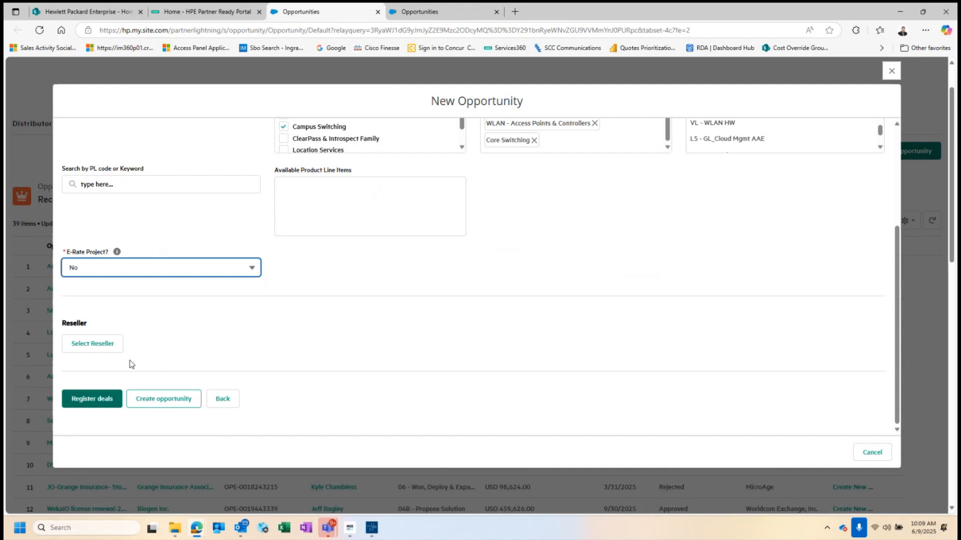
Search partner accounts for 'TXC' and choose TXC Technologies, LLC as the reseller.
click(108, 353)
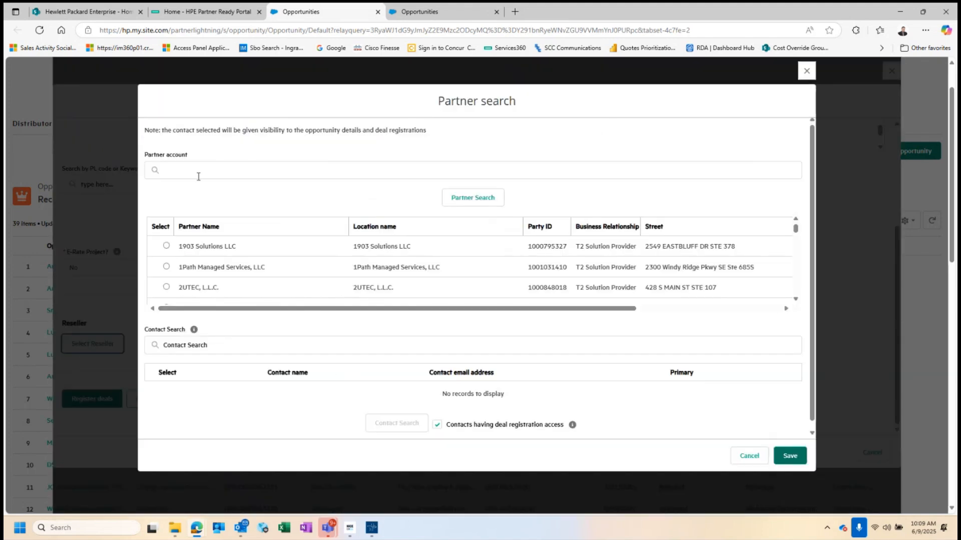
click(197, 173)
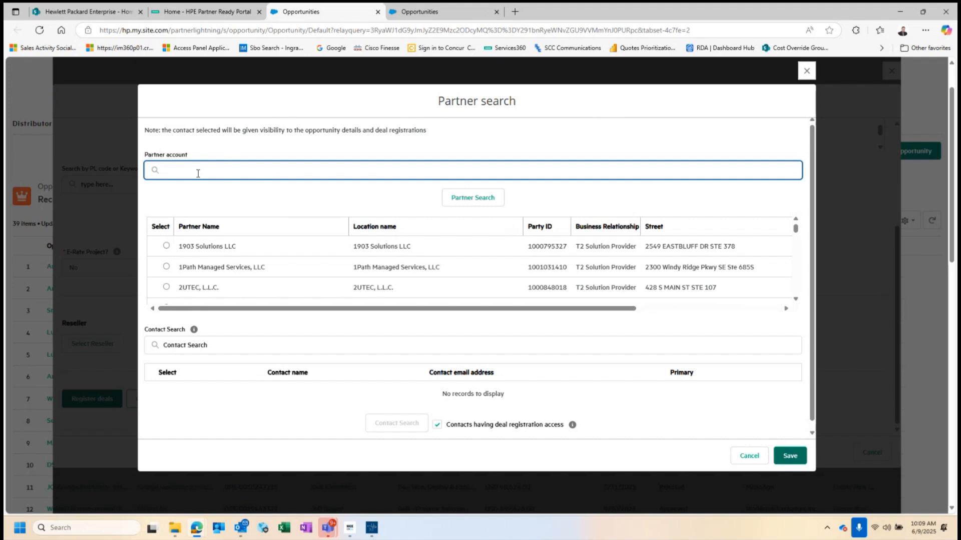
text(TXC)
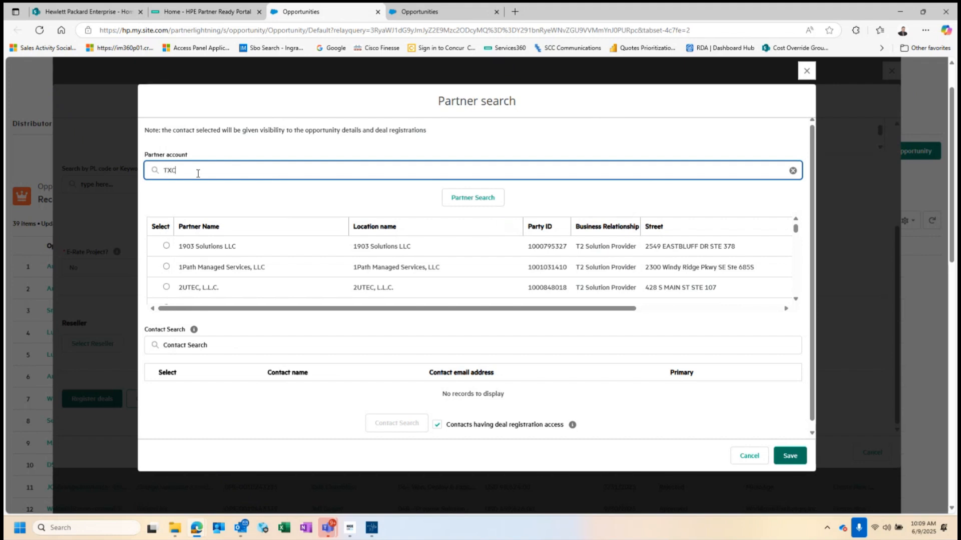
click(459, 200)
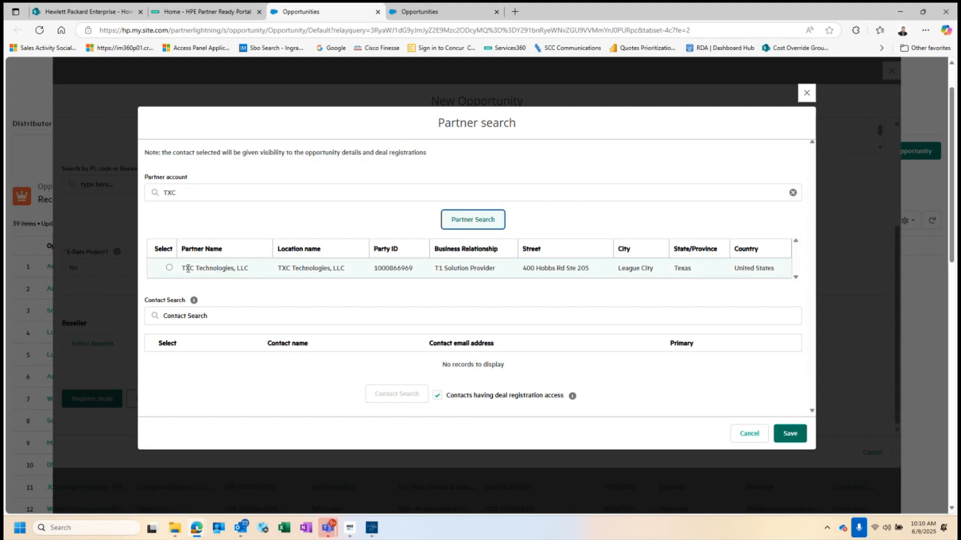
click(170, 270)
click(169, 269)
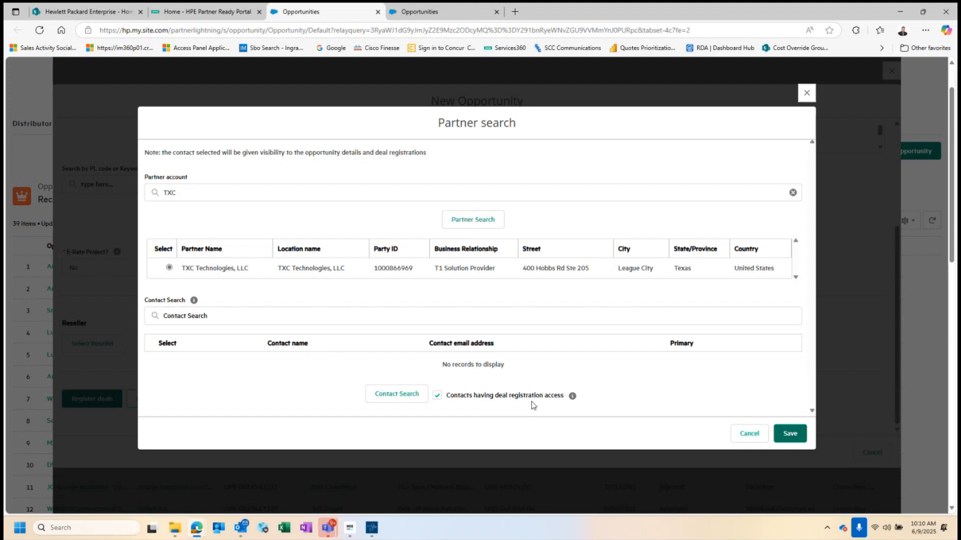
Add the first TXC contact, mark it primary, and save the reseller.
click(419, 398)
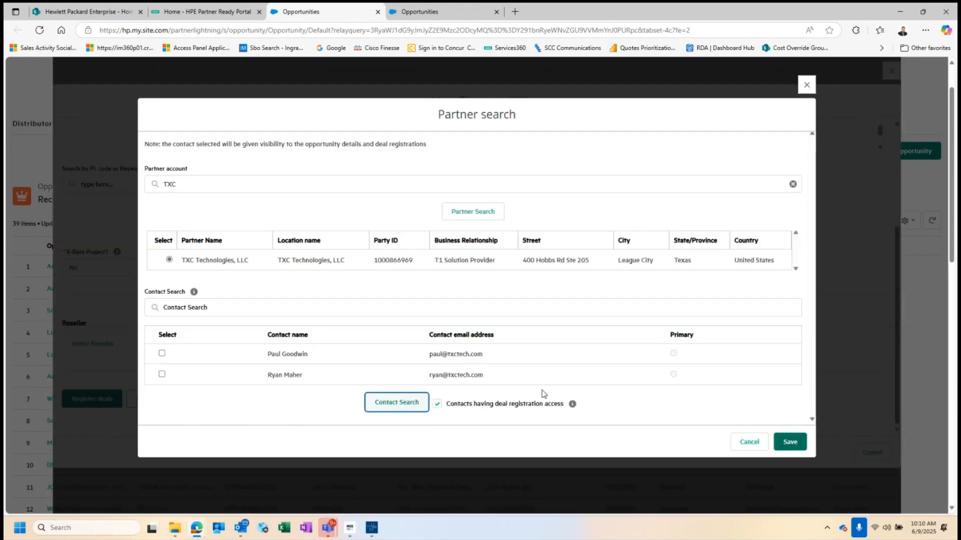
click(162, 354)
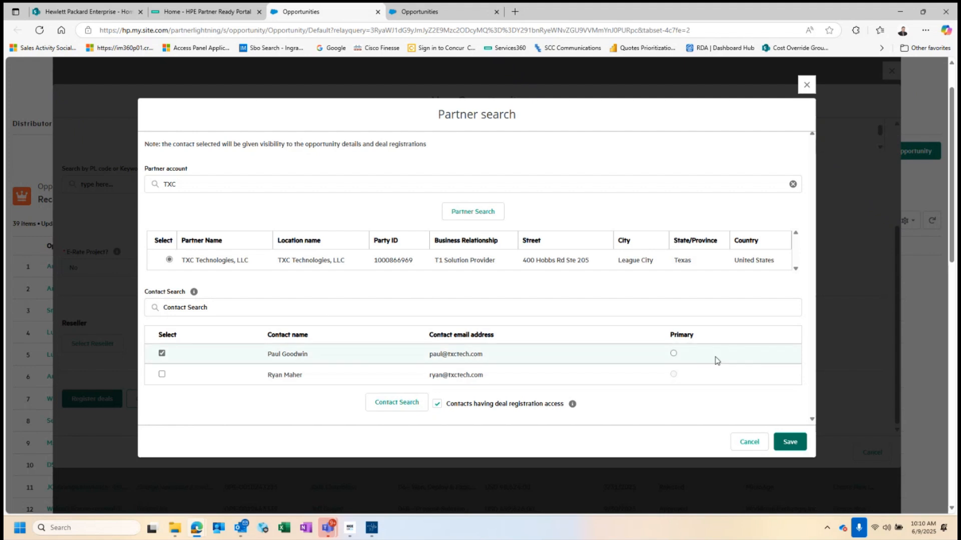
click(792, 443)
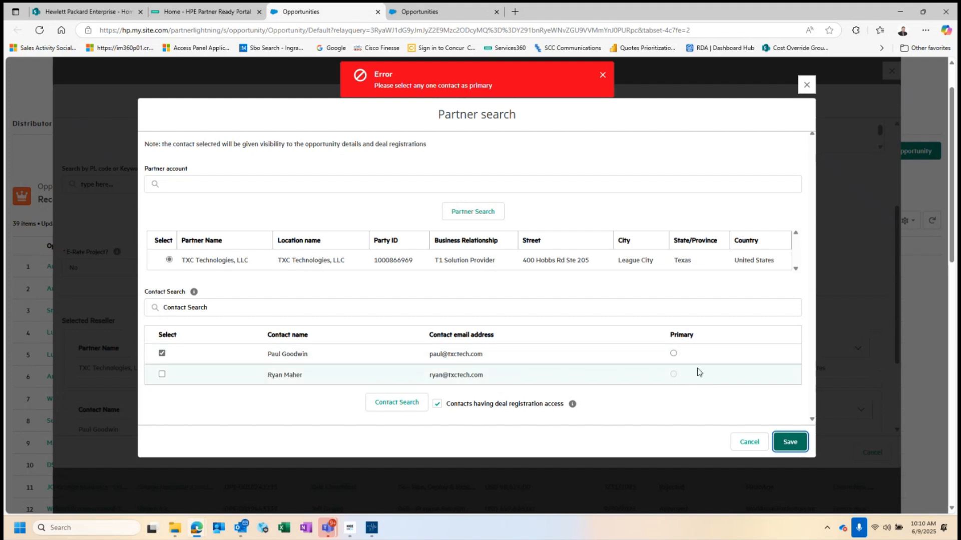
click(673, 354)
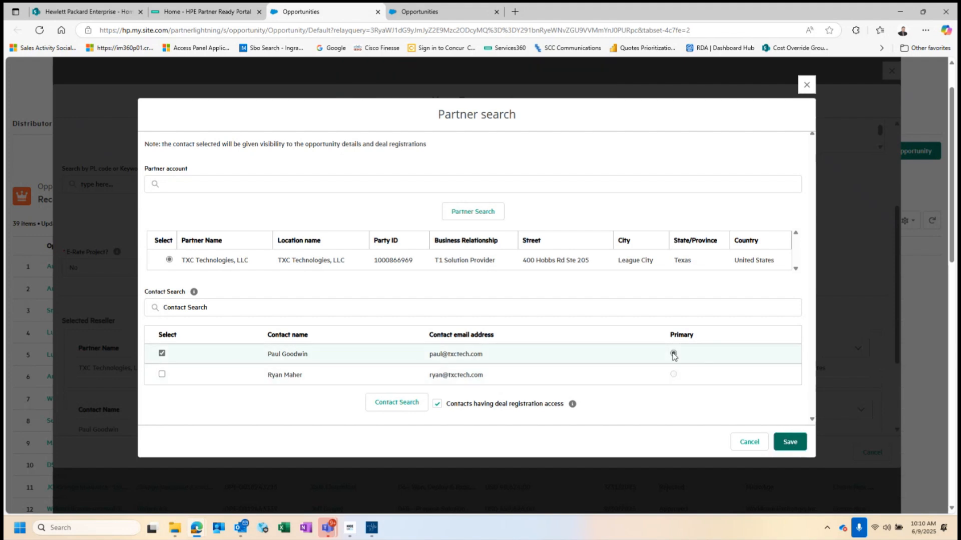
click(790, 442)
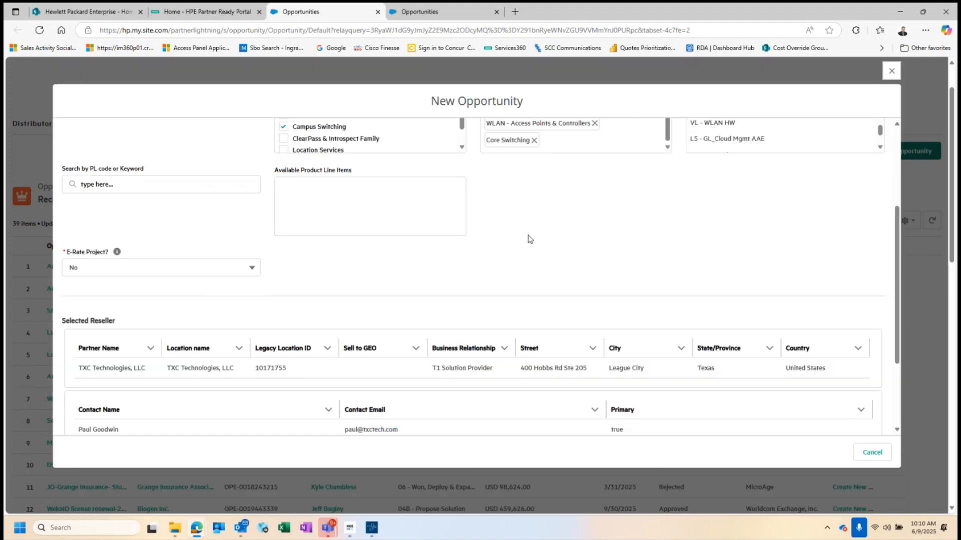
scroll(563, 245, up, 3)
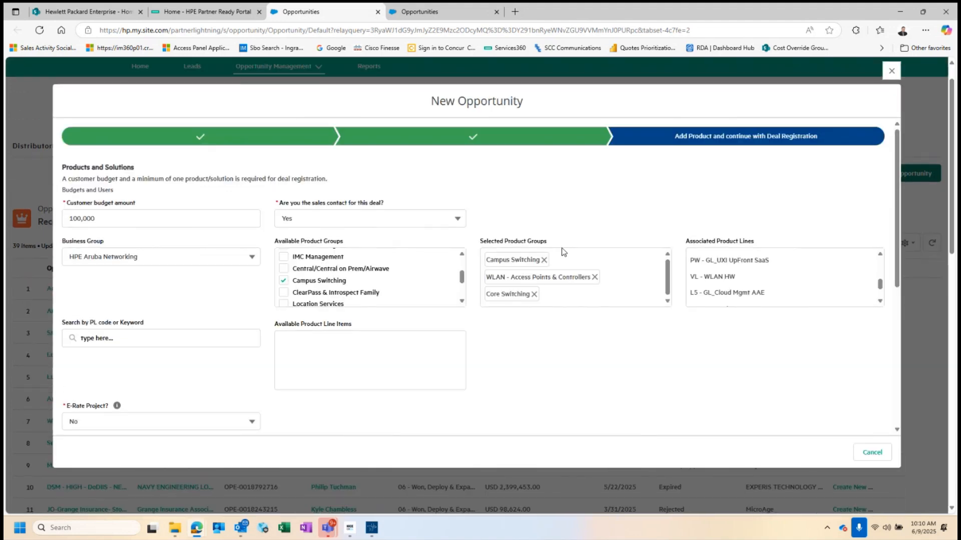
scroll(438, 185, down, 2)
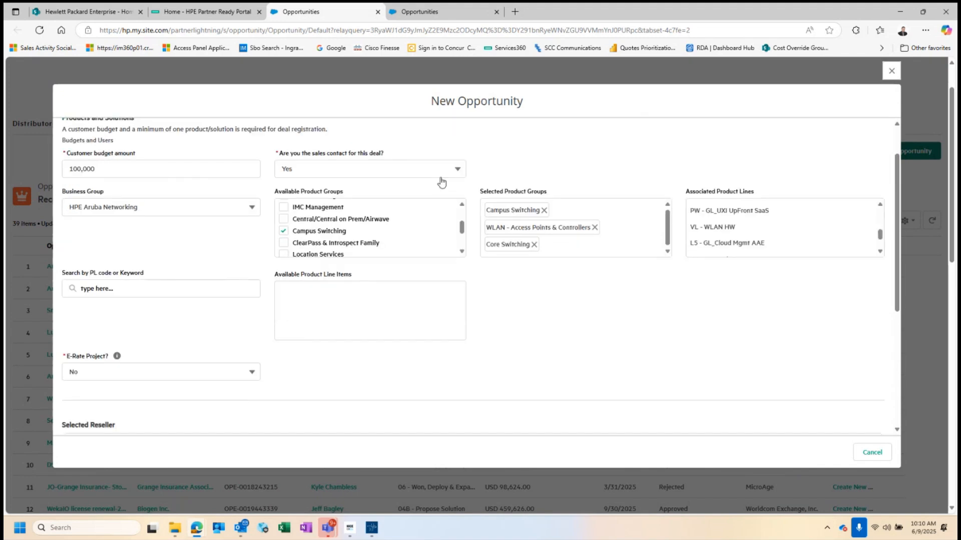
scroll(440, 182, down, 5)
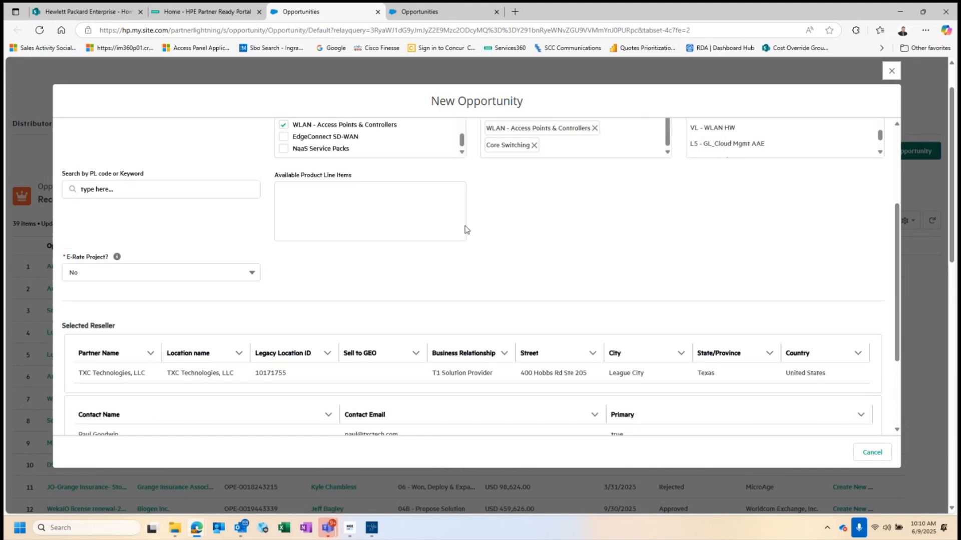
scroll(471, 223, down, 1)
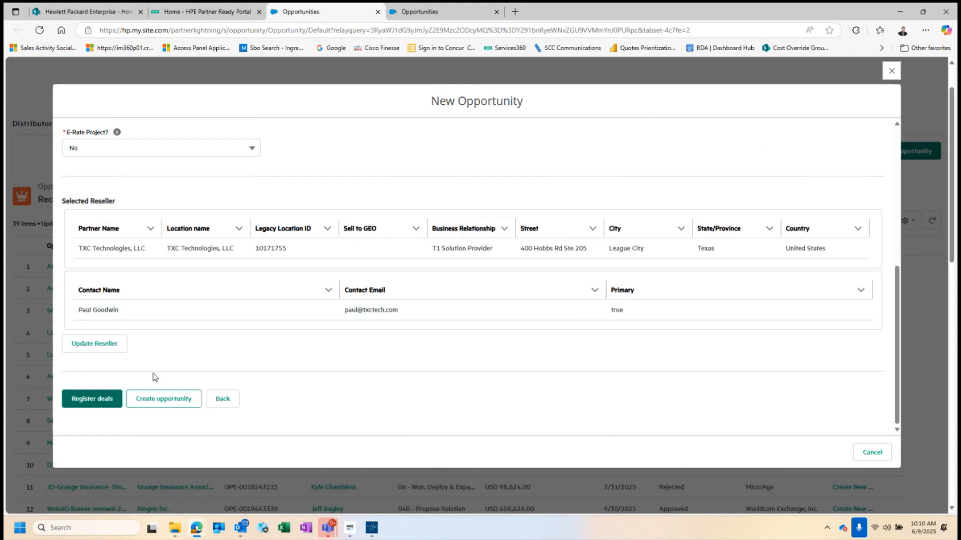
scroll(344, 294, up, 6)
scroll(344, 294, down, 3)
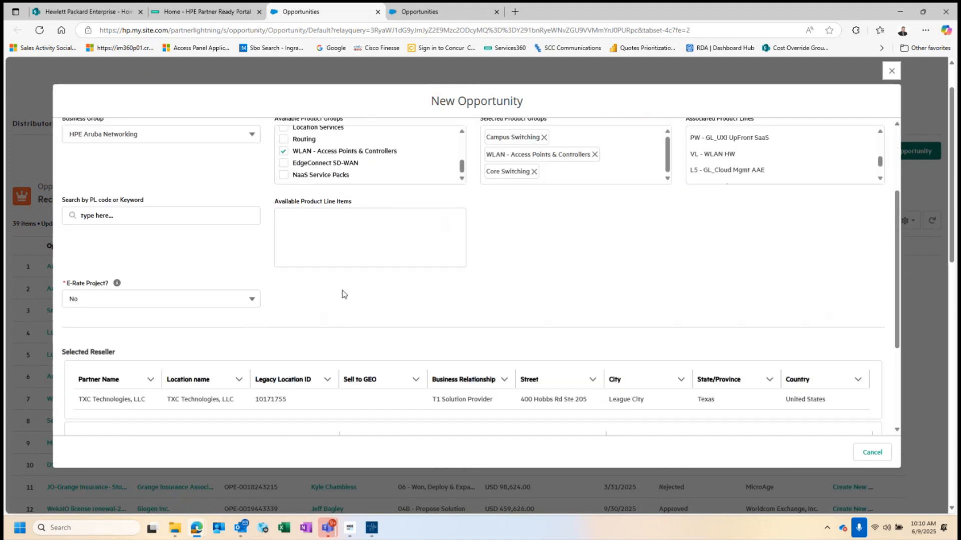
scroll(344, 294, down, 3)
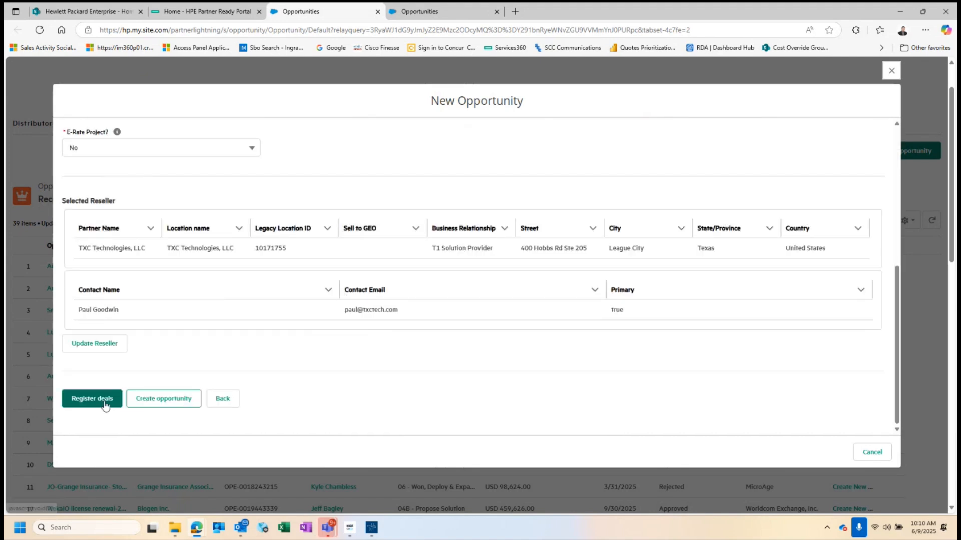
Register the deal under Aruba Deal Registration Program - NA and proceed to its Summary.
click(104, 402)
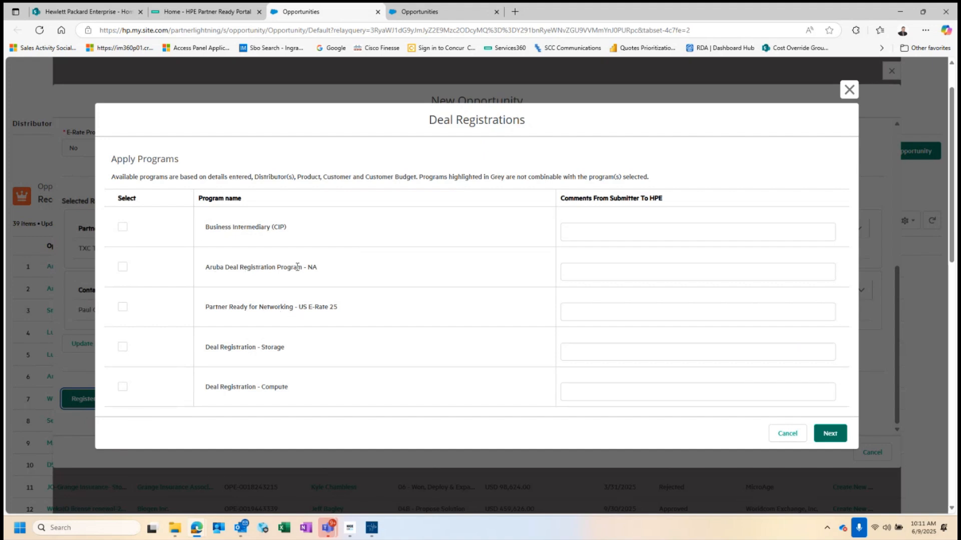
click(123, 267)
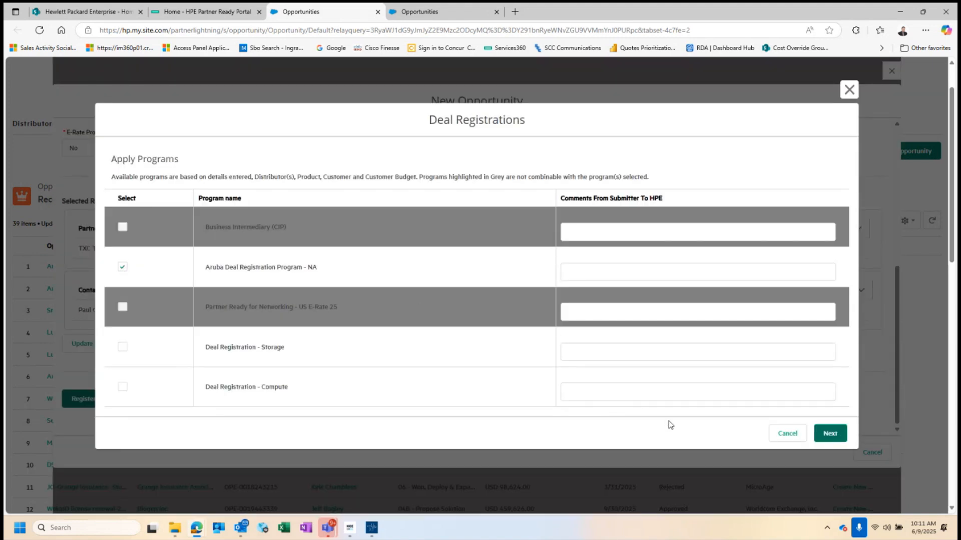
click(829, 434)
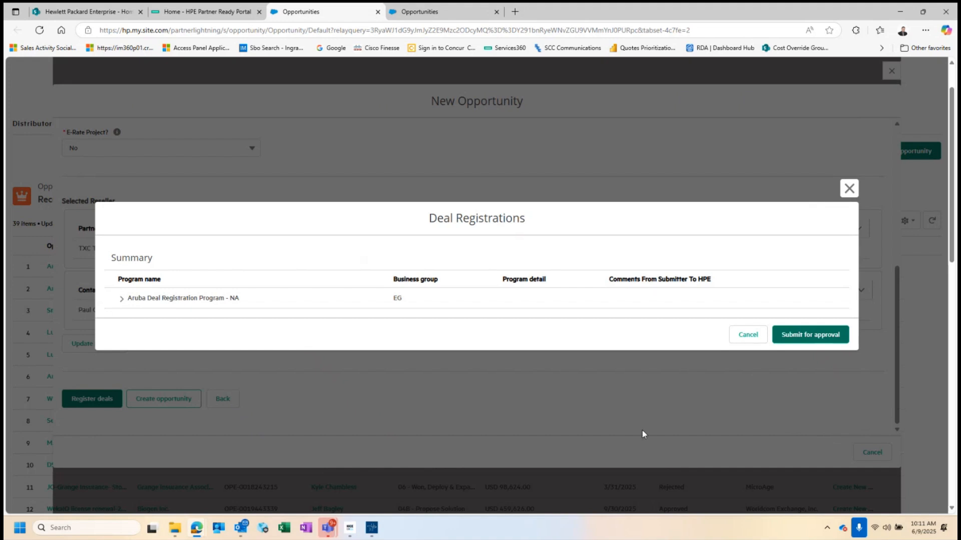